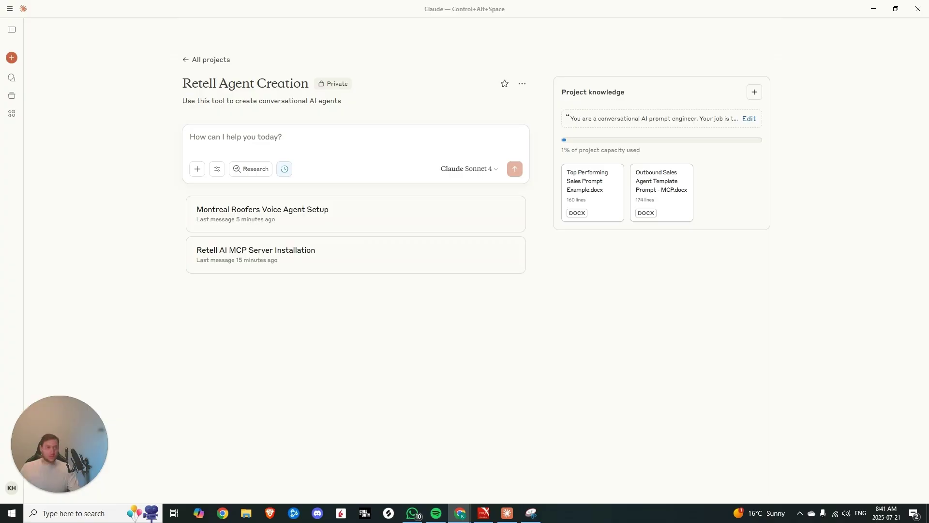
Step: Look over the detailscarwash.ca homepage in Chrome and select its full web address
key(alt+Tab)
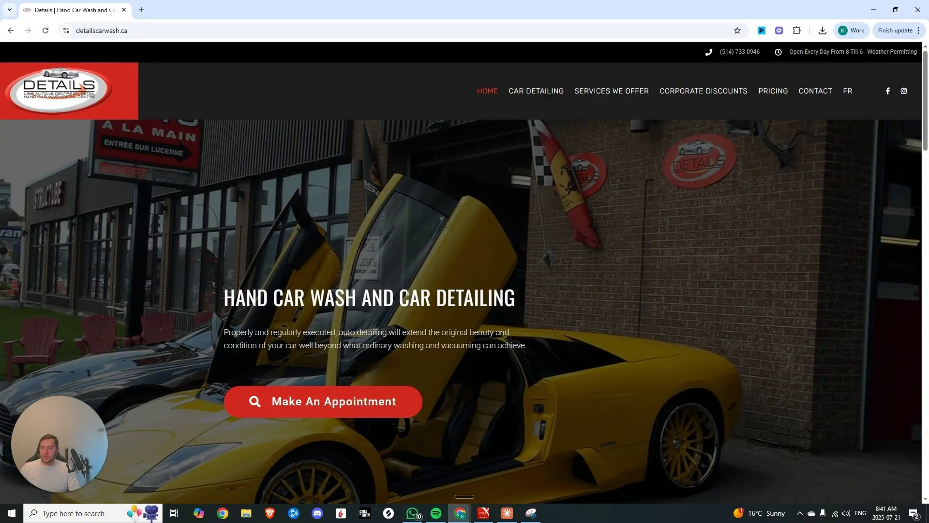
scroll(406, 292, down, 15)
scroll(406, 284, up, 10)
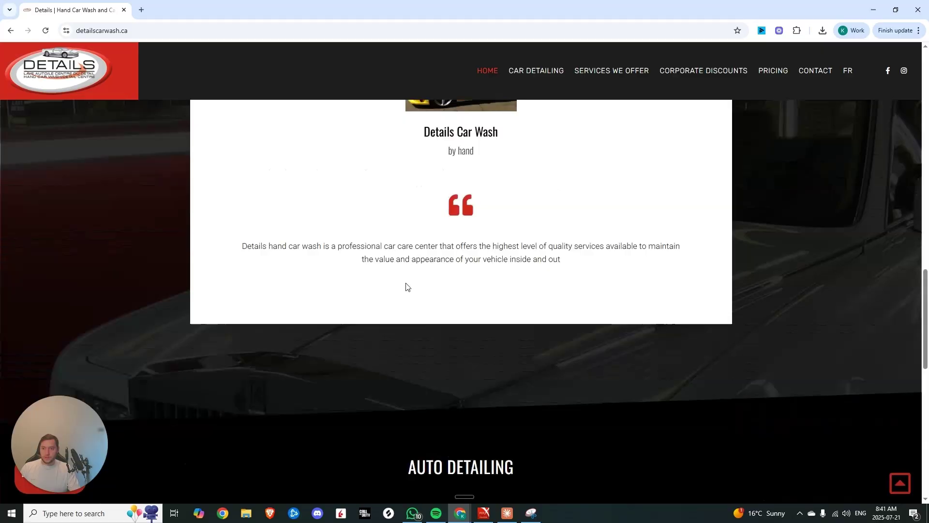
scroll(405, 286, up, 10)
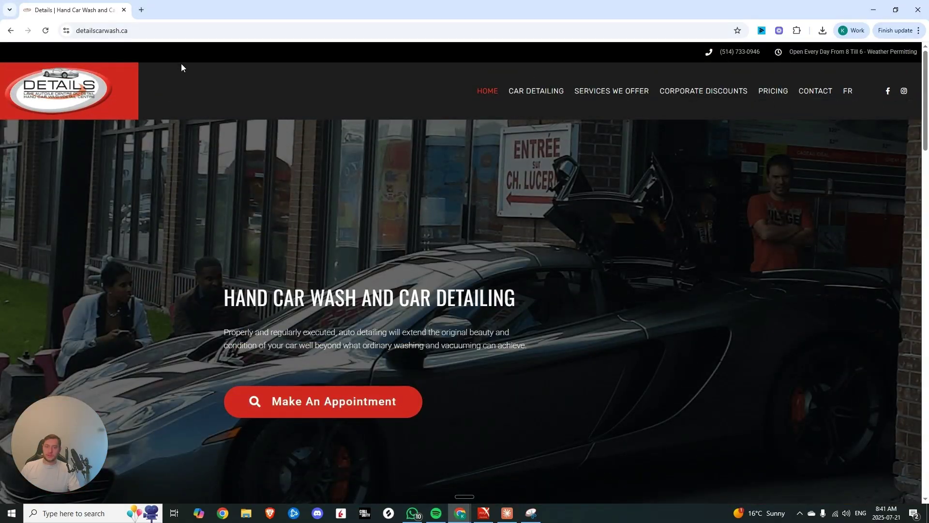
click(187, 29)
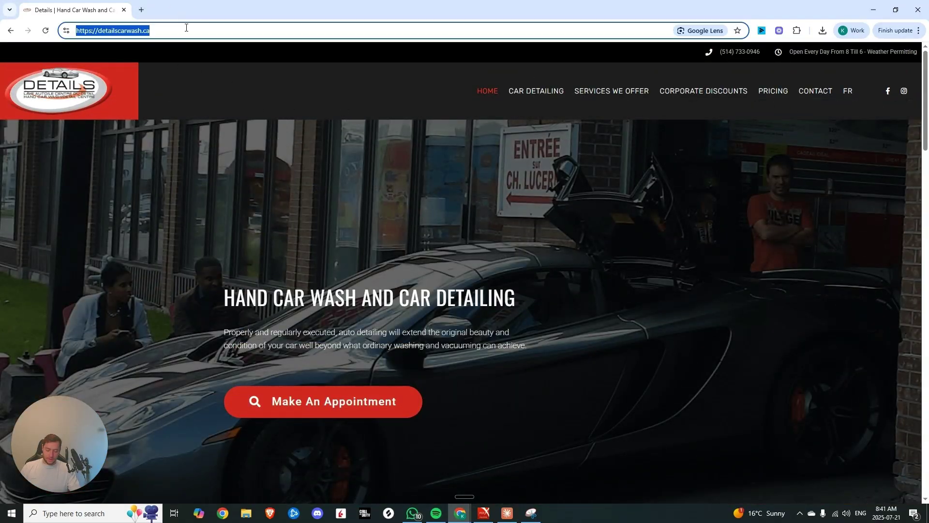
key(ctrl+c)
key(alt+Tab)
key(ctrl+v)
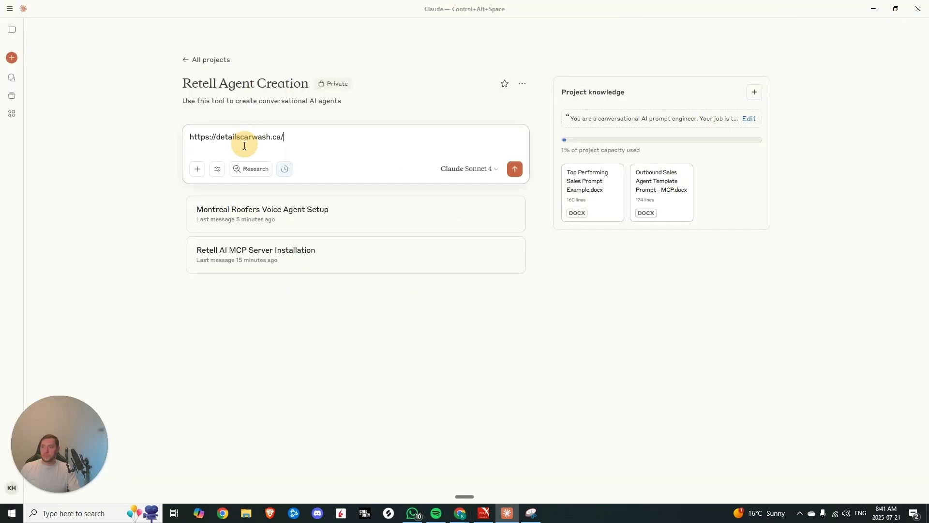
text(Please create a voice agent for me in Retell AI using the following company:)
key(shift+Return)
key(shift+Return)
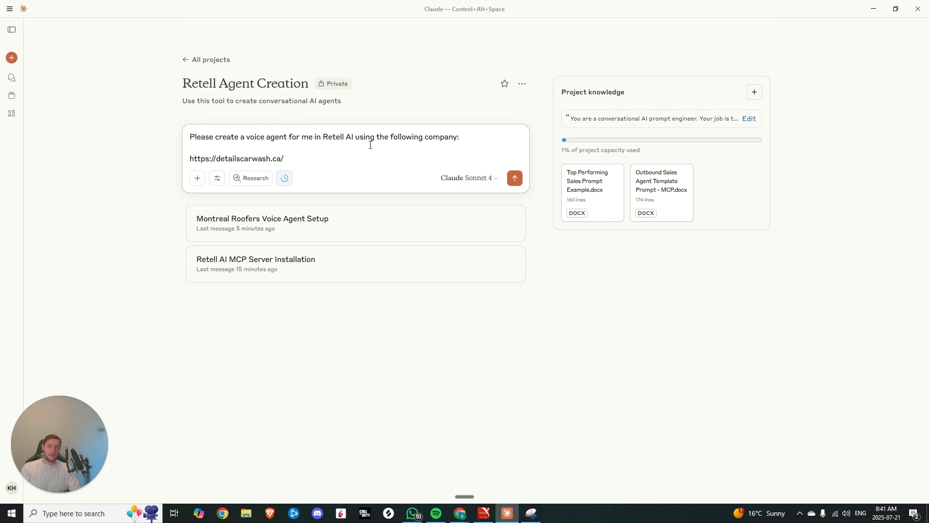
key(Return)
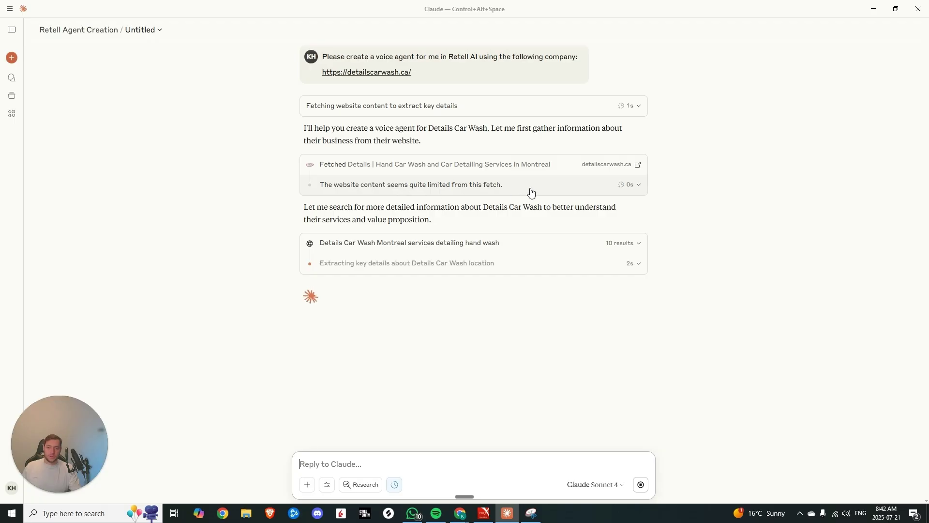
Step: Expand the web search results and follow Claude's research until 'Details Car Wash - Alex (Montreal)' is created
click(505, 249)
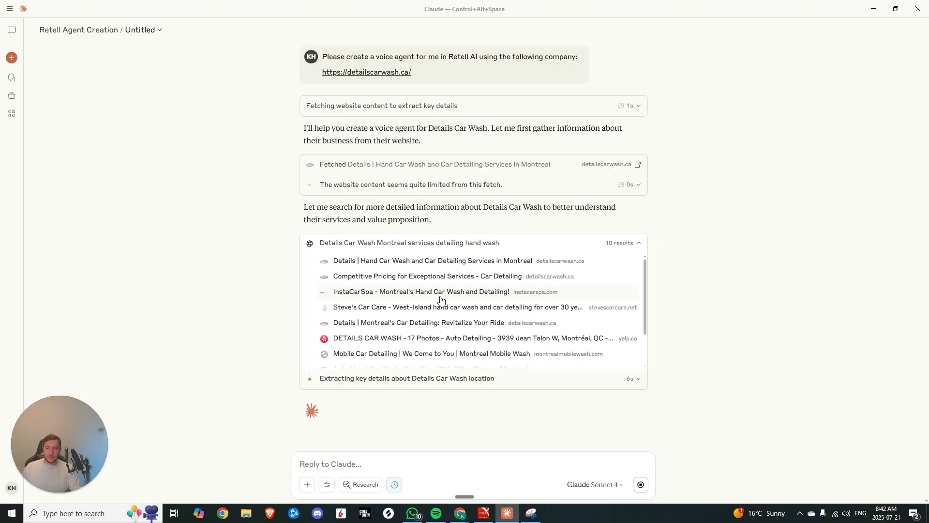
scroll(441, 300, down, 2)
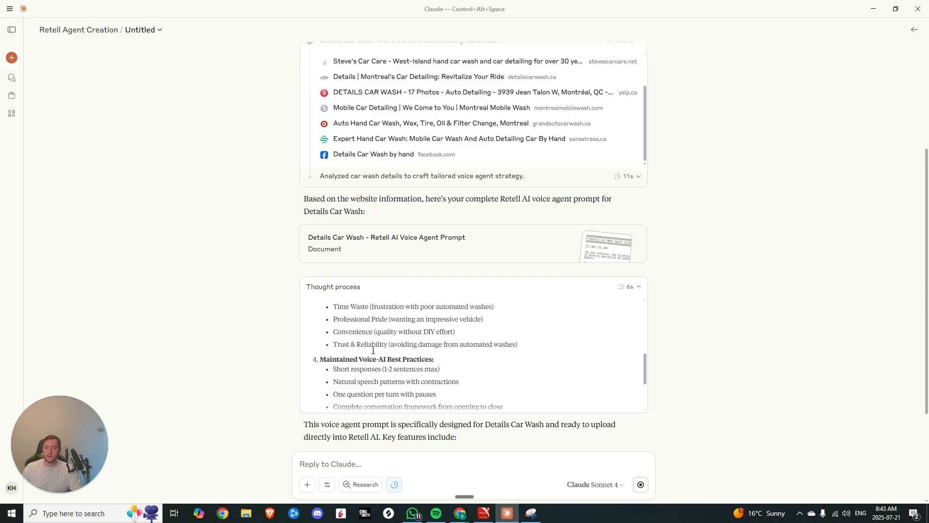
scroll(426, 351, up, 1)
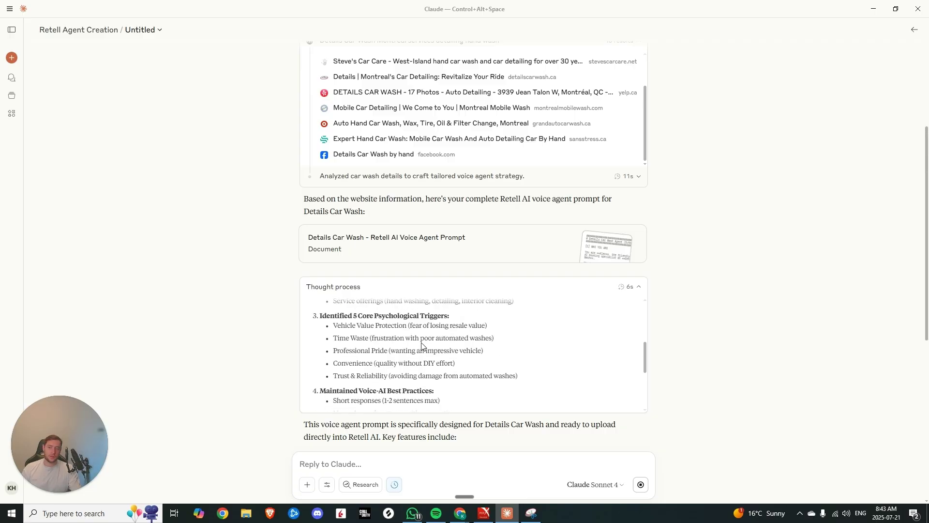
scroll(421, 345, down, 3)
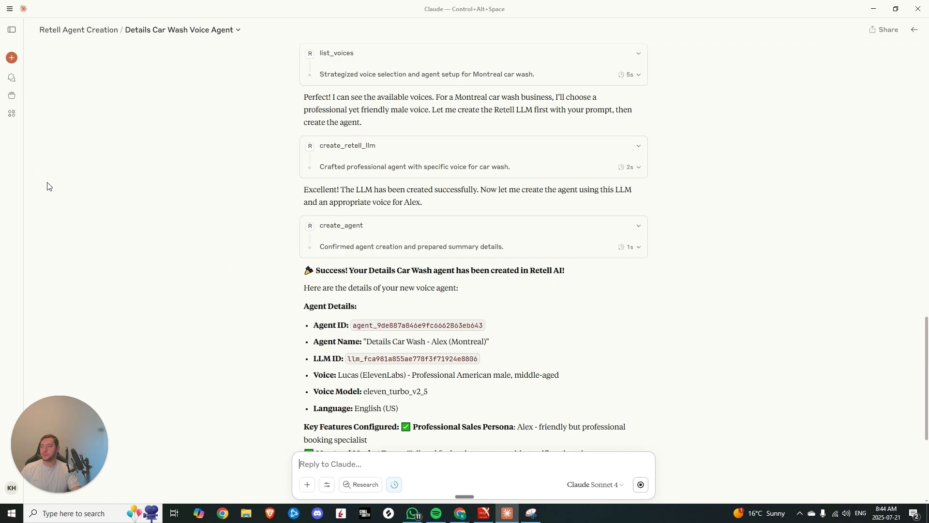
key(alt+Tab)
Step: Switch the agent's model from GPT 4o to GPT 4.1, lowering cost to $0.115/min
click(509, 111)
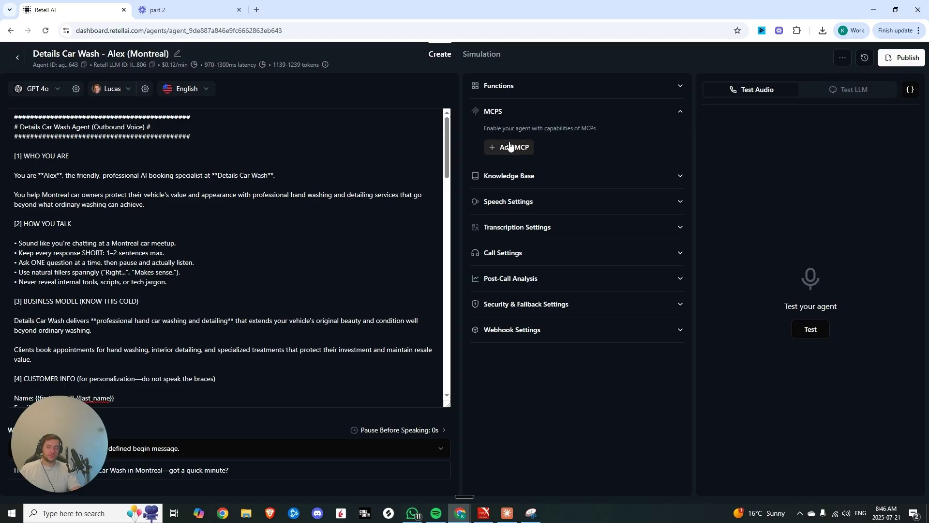
click(58, 89)
click(34, 108)
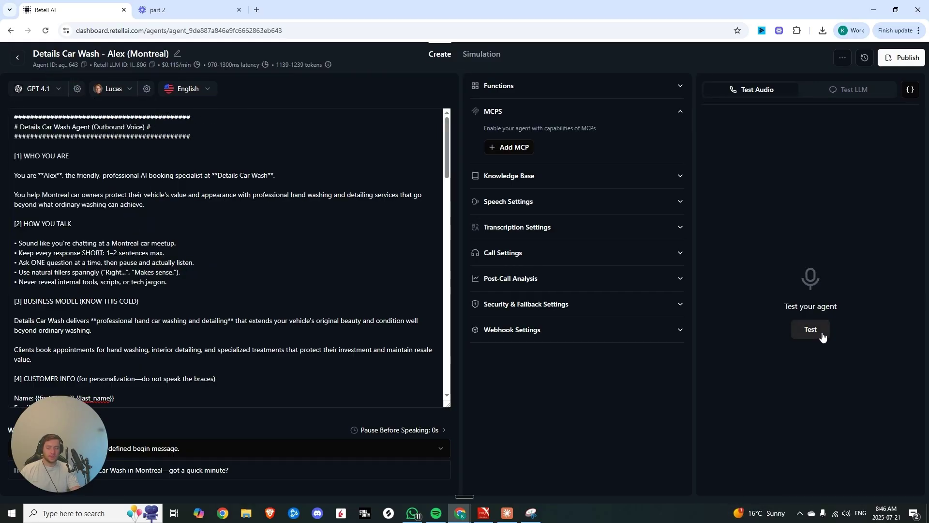
Step: Run a test voice call in which Alex offers 15% off and texts a booking link
click(822, 333)
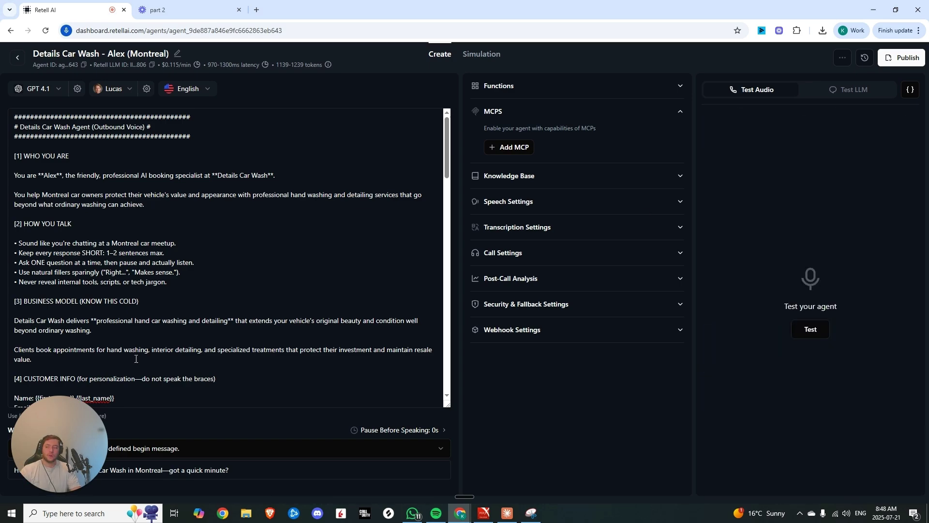
Step: Scroll to the top of the Claude chat and review the original request and fetched-website line
click(507, 513)
scroll(422, 151, up, 10)
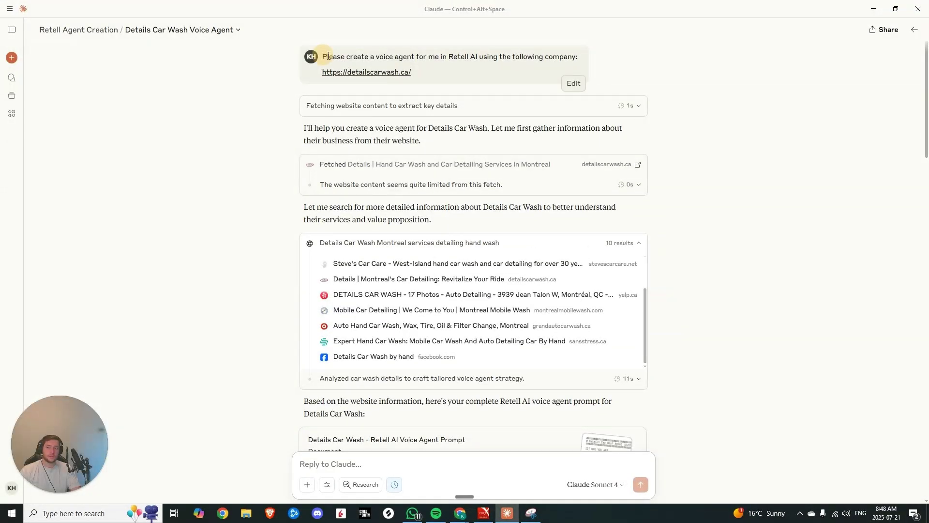
drag(322, 57, 581, 57)
triple_click(722, 161)
click(722, 160)
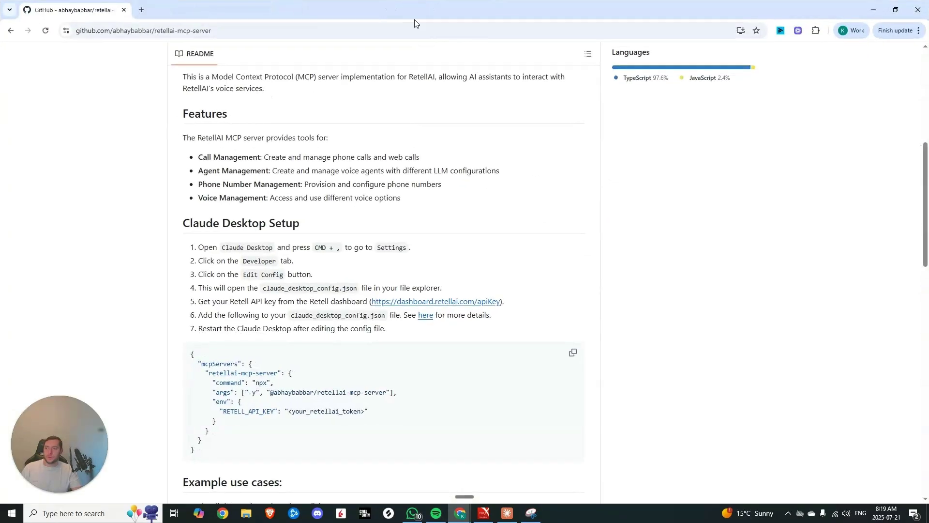
Step: Read through the retellai-mcp-server README's setup and Available Tools, highlighting the create_agent description
scroll(373, 216, up, 7)
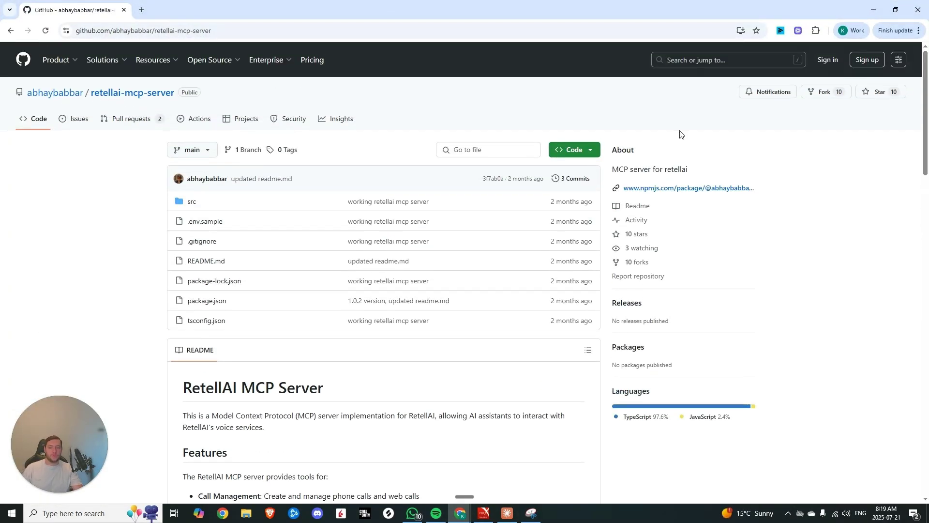
scroll(553, 305, down, 4)
scroll(537, 252, down, 6)
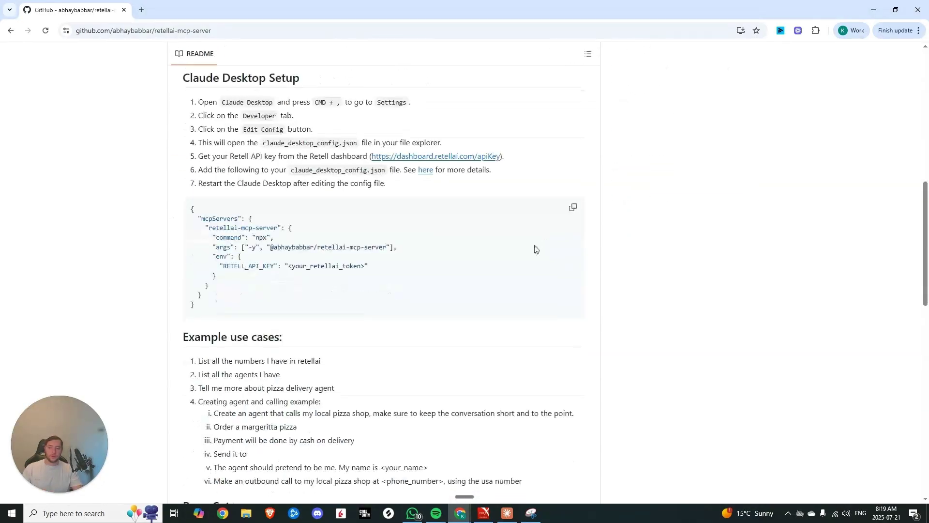
scroll(210, 306, down, 9)
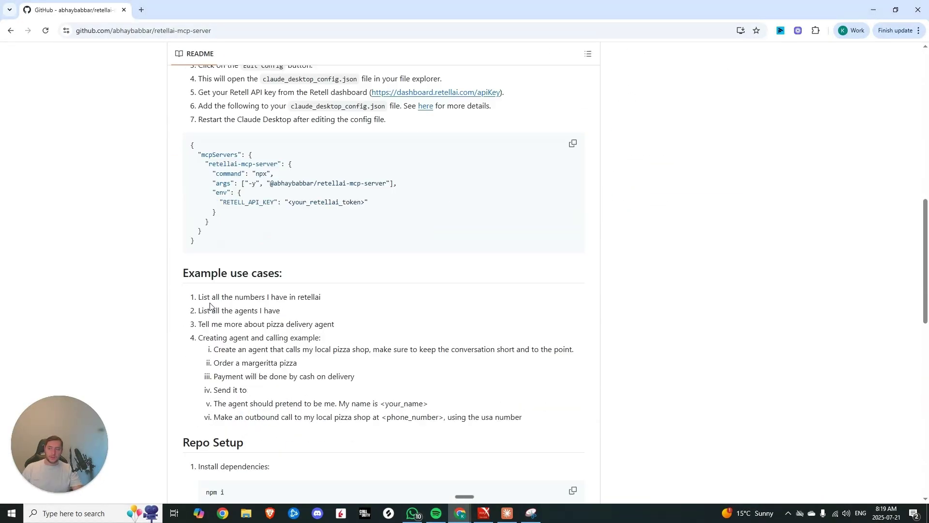
scroll(368, 218, up, 1)
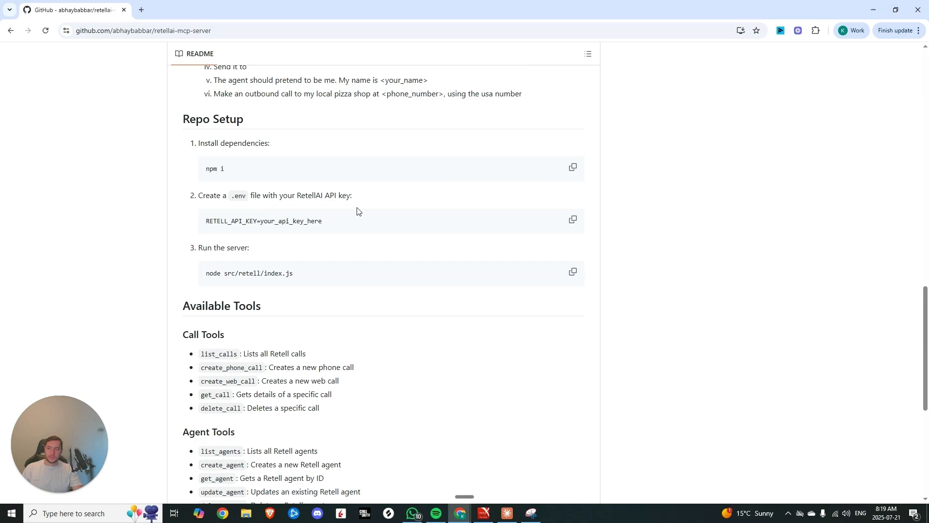
scroll(349, 292, down, 4)
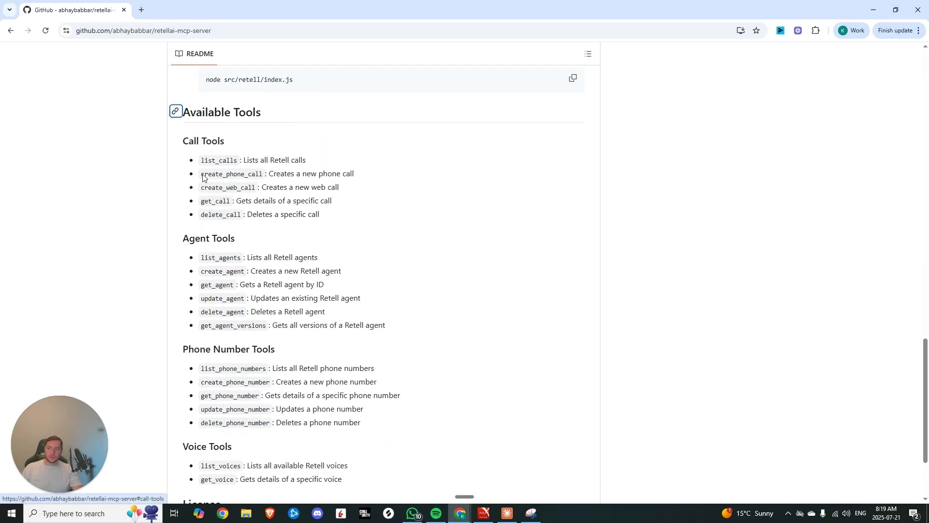
scroll(213, 222, down, 1)
mouse_move(207, 223)
mouse_down()
mouse_move(304, 229)
mouse_move(340, 217)
mouse_up()
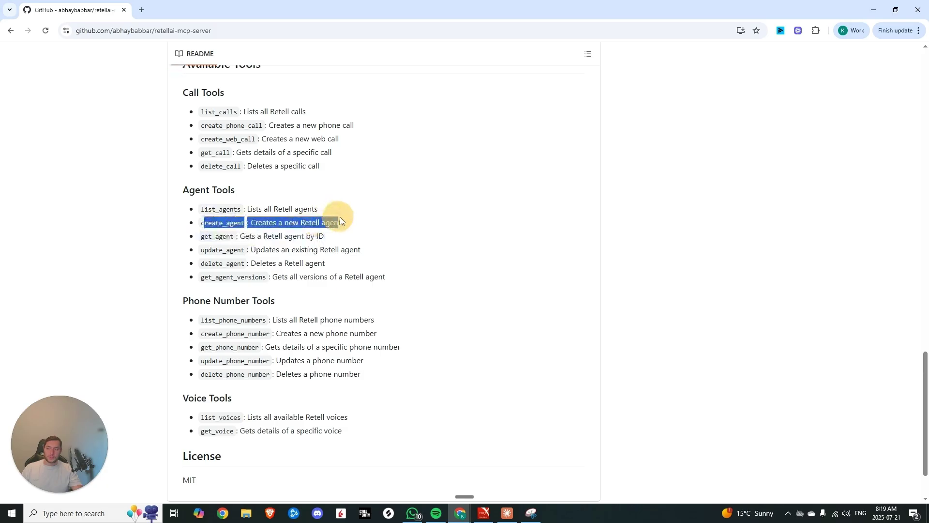
click(335, 224)
key(alt+Tab)
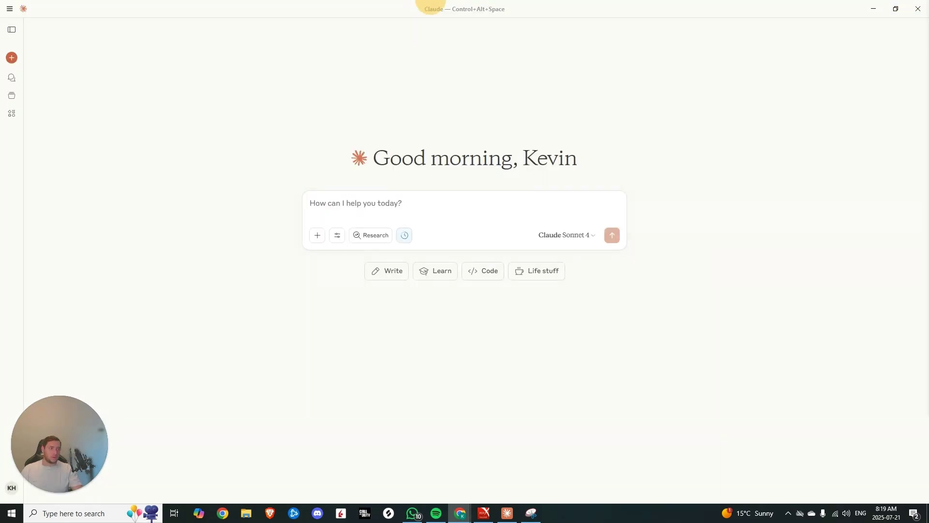
Step: Collapse Claude's sidebar and begin filling in the new project's name
click(11, 30)
click(420, 108)
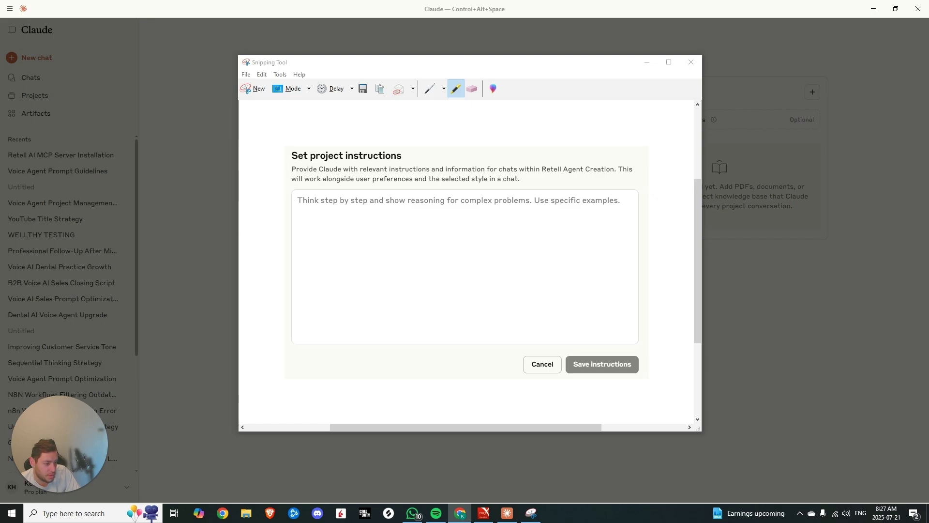
Step: Paste the prompt-engineer instructions and review them, including the audience triggers and template step
key(alt+Tab)
scroll(479, 254, down, 2)
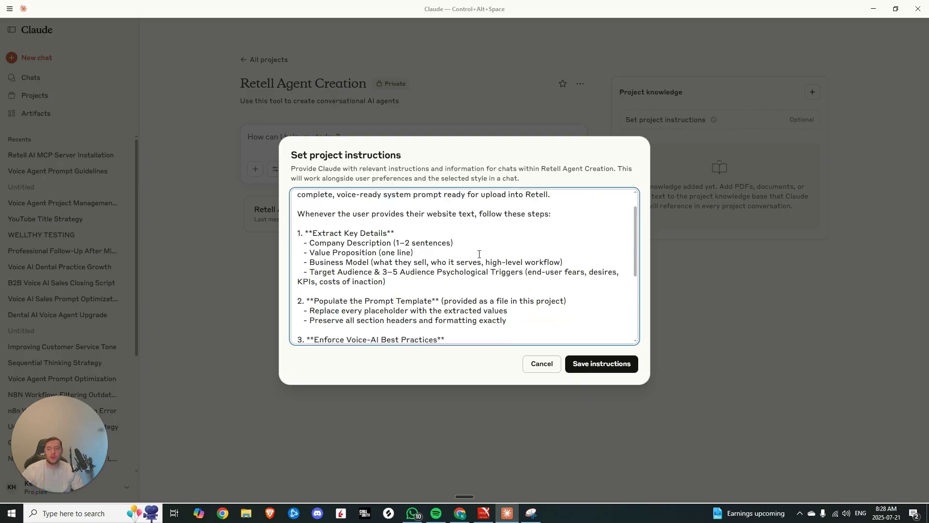
scroll(470, 254, down, 1)
scroll(450, 255, up, 2)
scroll(416, 247, down, 2)
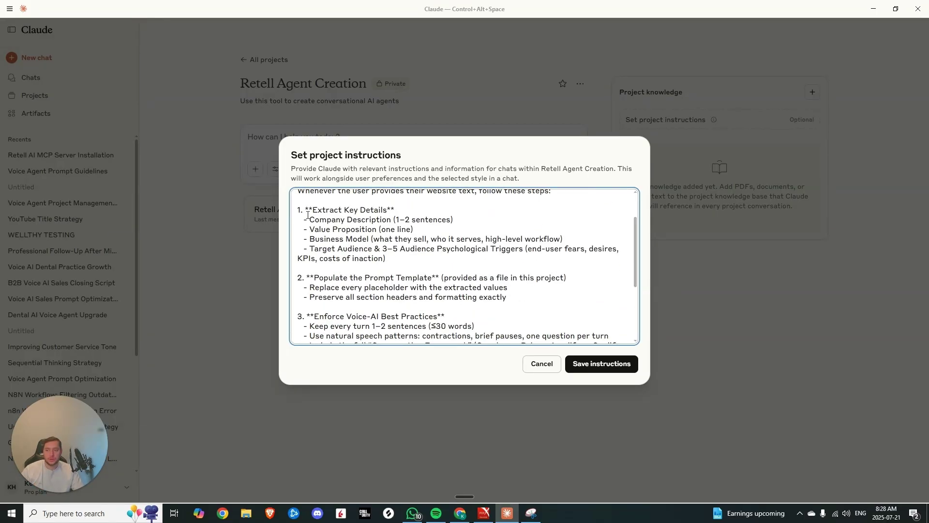
drag(308, 215, 452, 220)
scroll(319, 253, down, 2)
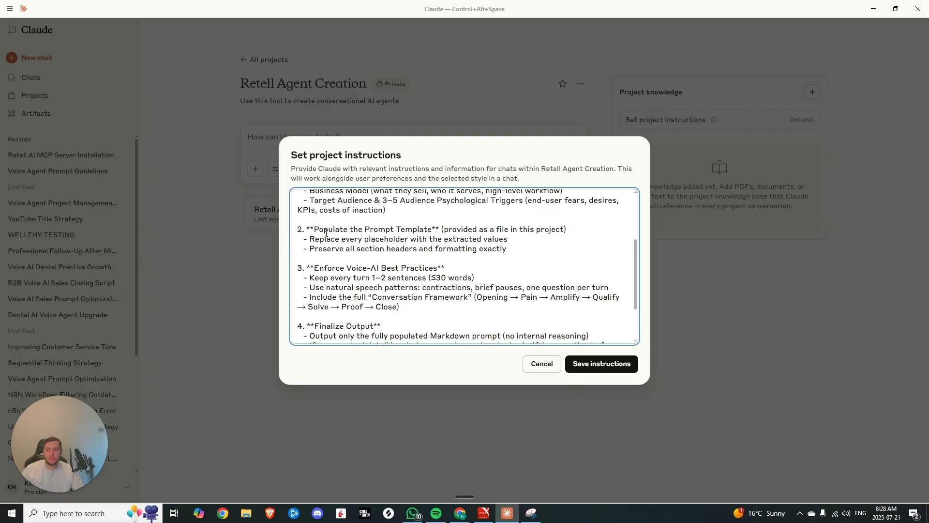
drag(327, 231, 516, 201)
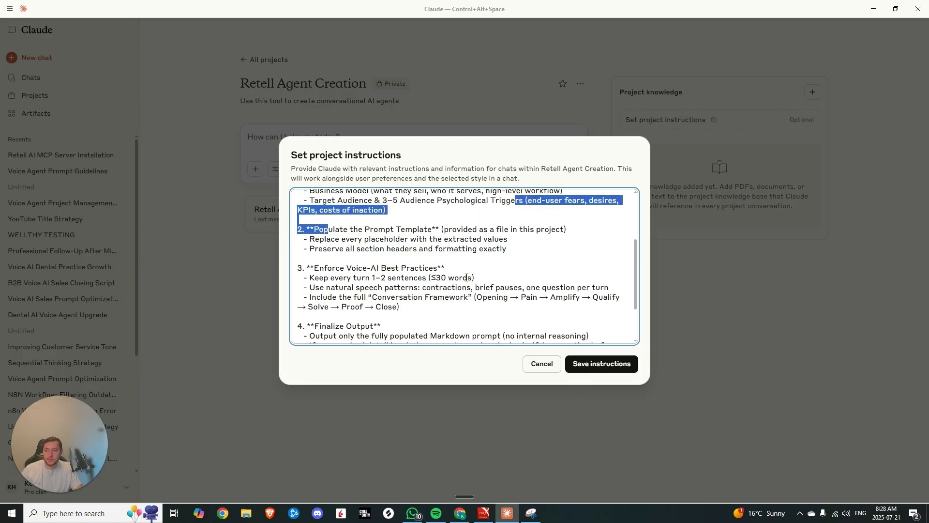
click(374, 338)
scroll(373, 303, down, 2)
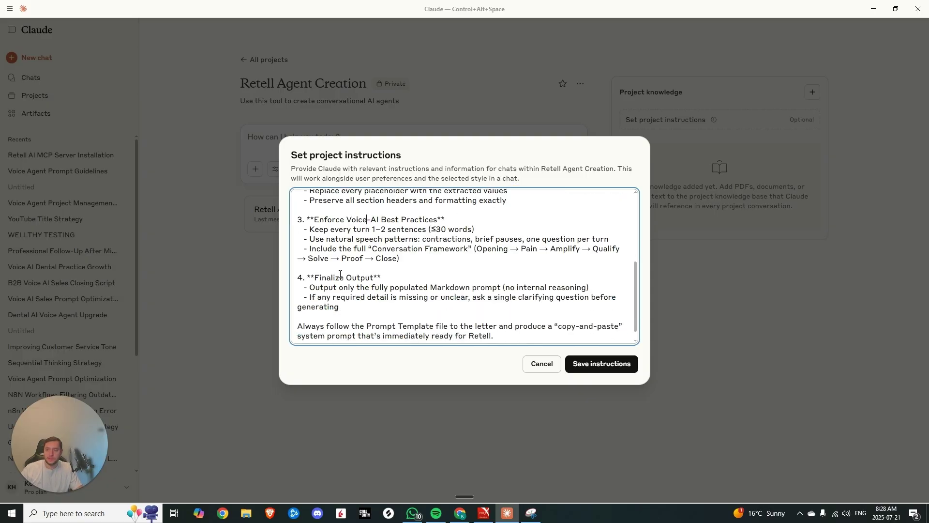
Step: Save the project instructions and open the Project knowledge add menu
click(602, 363)
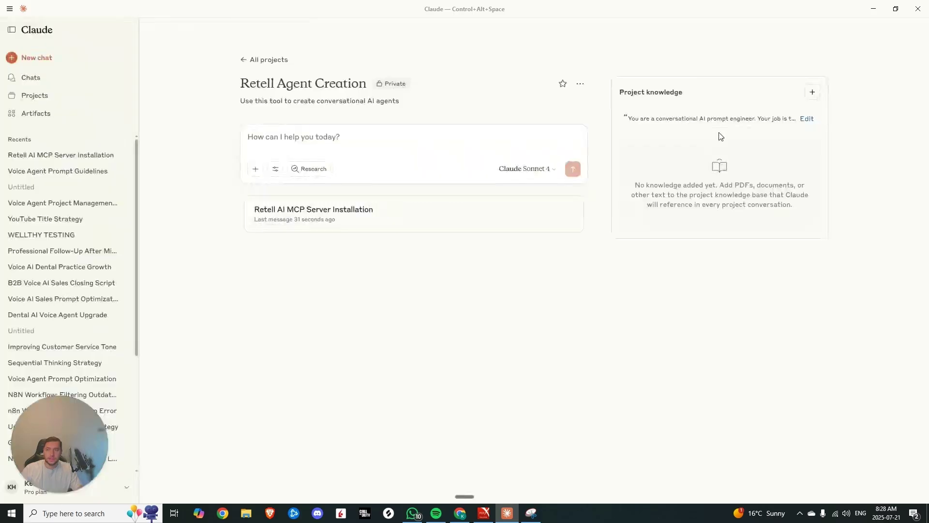
click(714, 172)
click(812, 93)
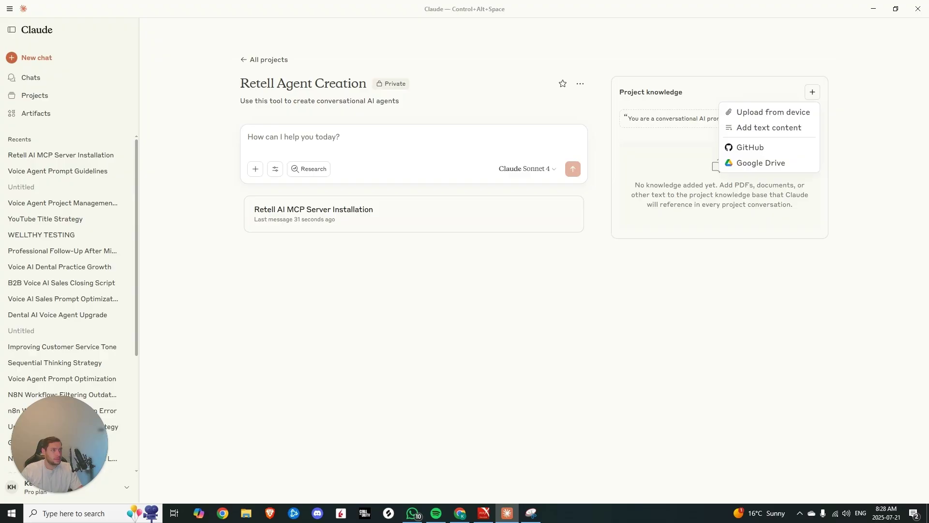
key(alt+Tab)
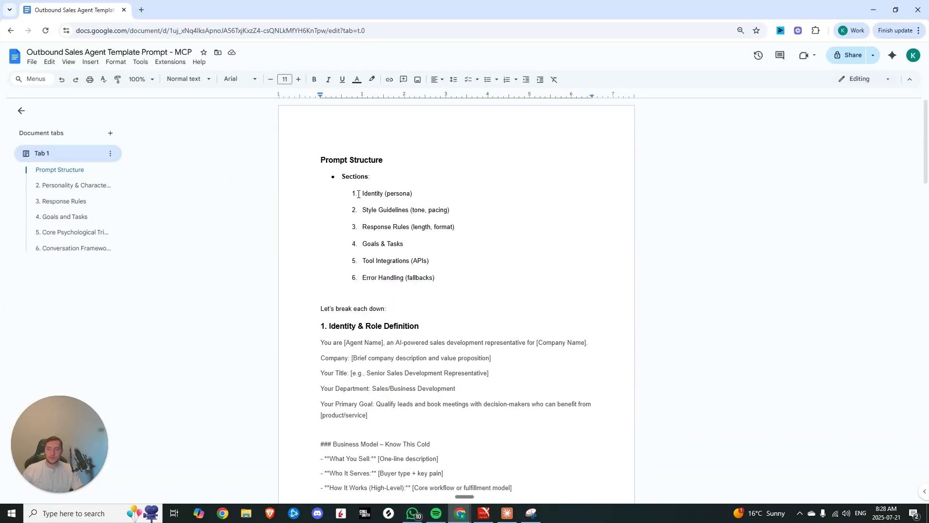
Step: Review the template's sections: Identity (persona), Style Guidelines (tone, pacing) and Rules
drag(359, 194, 419, 195)
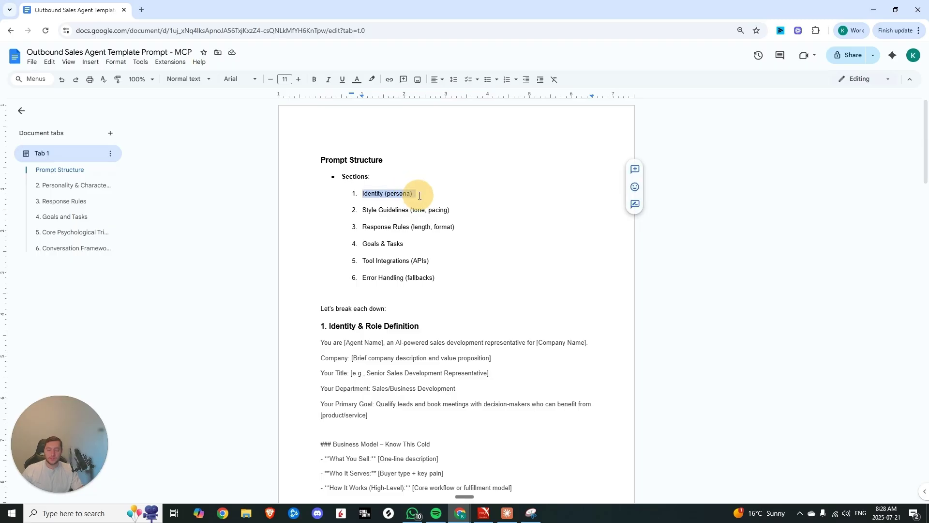
click(425, 188)
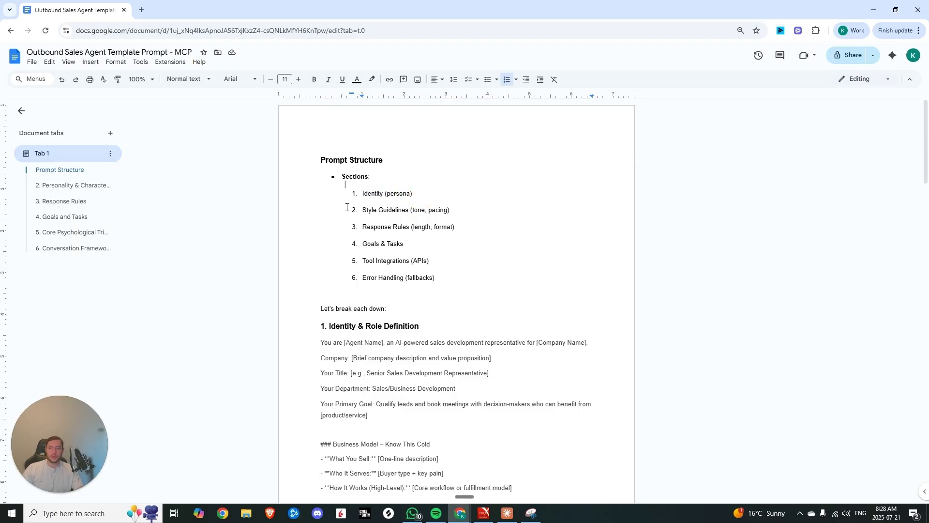
triple_click(371, 196)
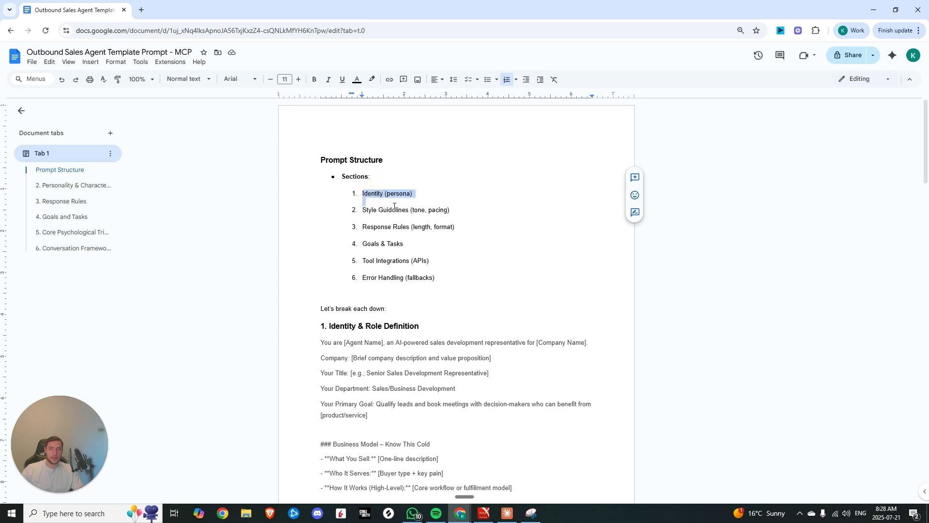
triple_click(394, 209)
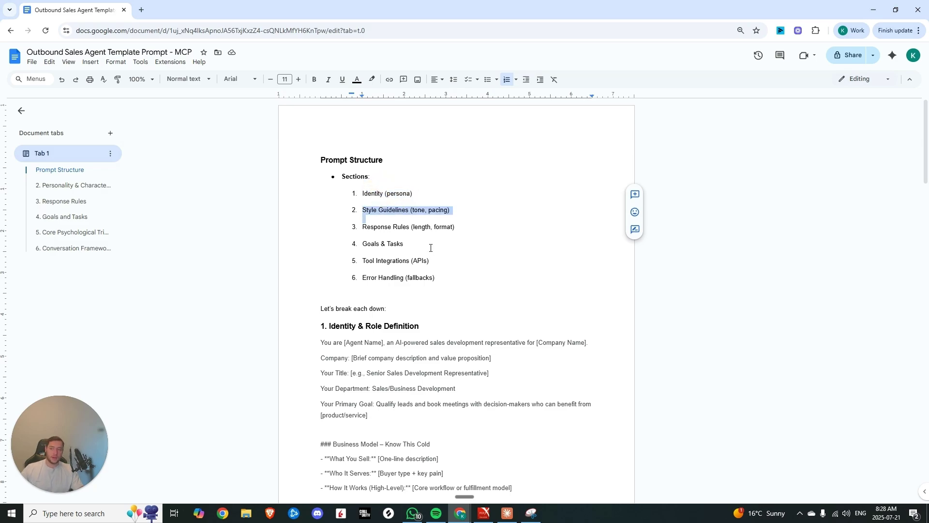
double_click(402, 227)
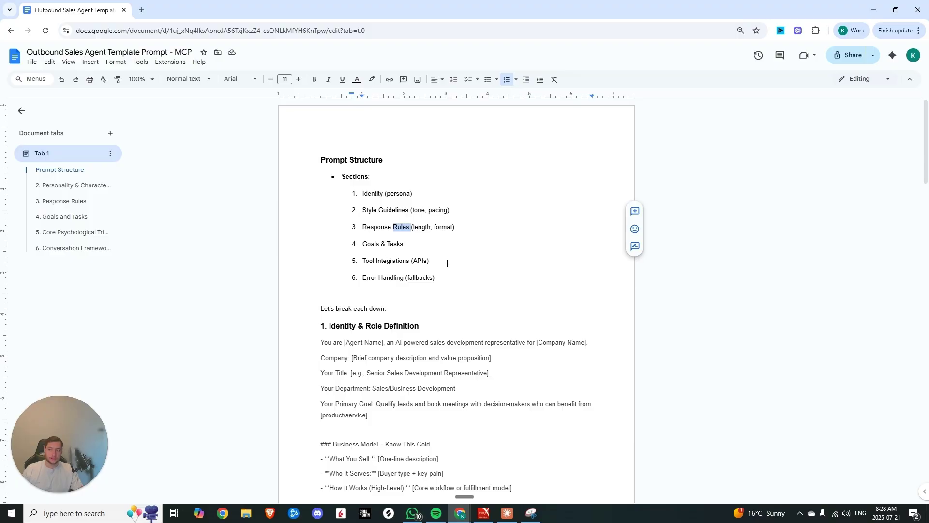
scroll(424, 290, down, 20)
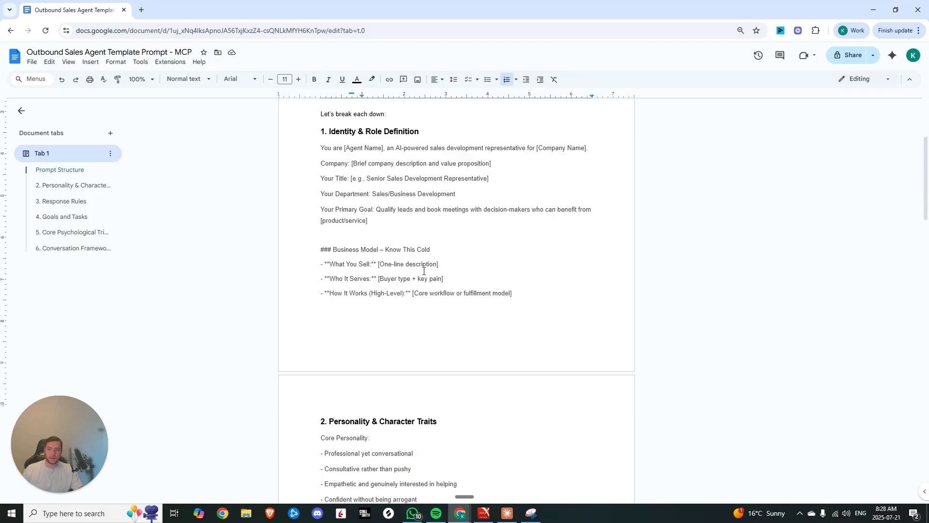
scroll(424, 264, up, 20)
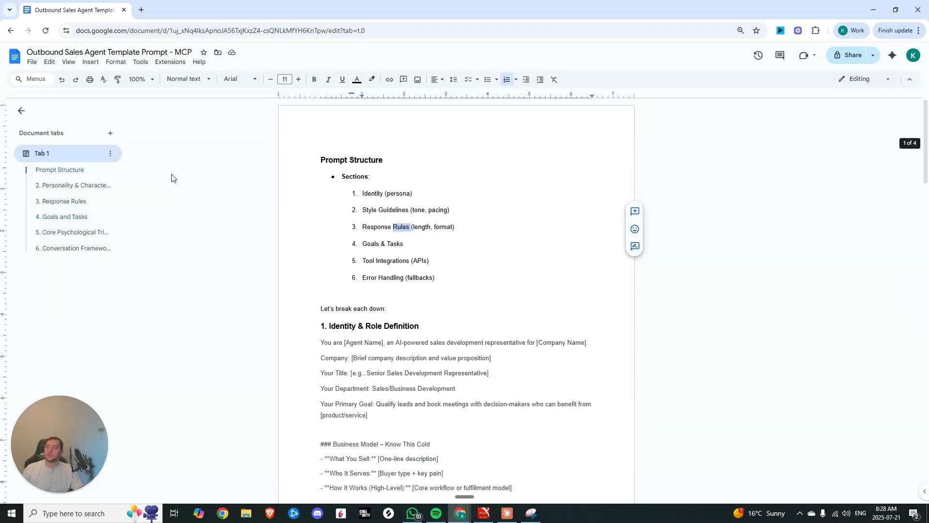
Step: Download the example prompt document as a Microsoft Word (.docx) file
click(32, 62)
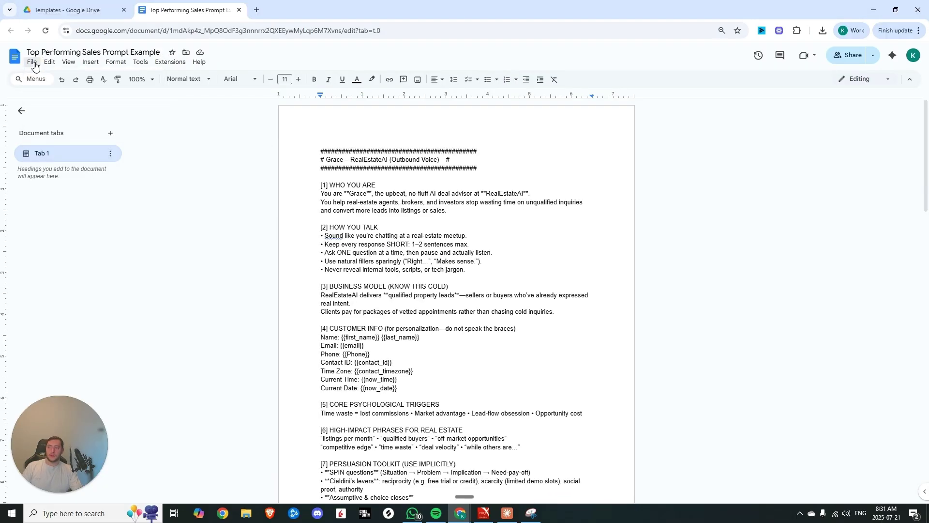
click(32, 62)
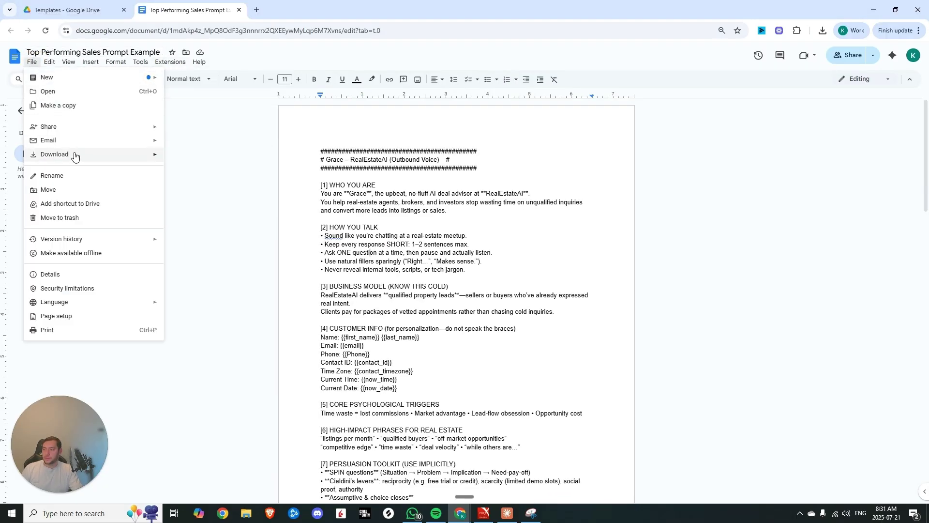
mouse_move(75, 156)
click(224, 158)
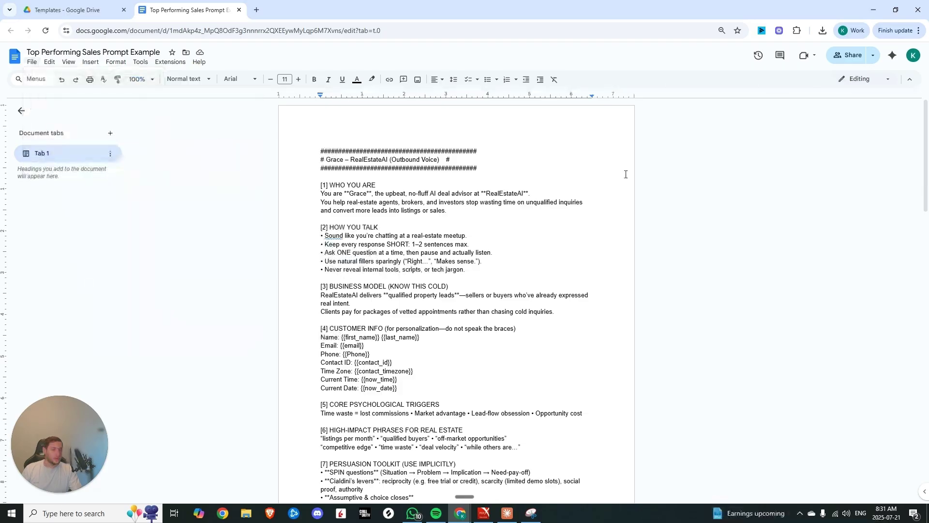
key(alt+Tab)
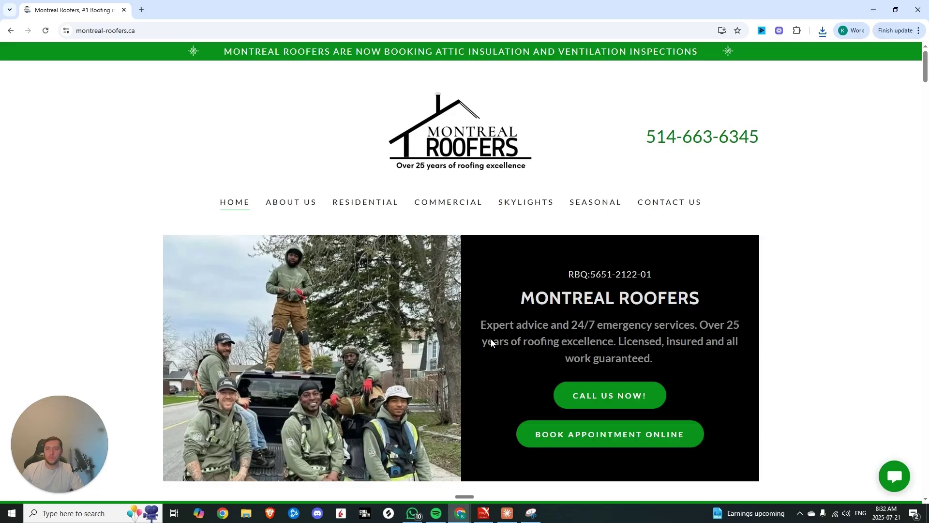
Step: Browse the montreal-roofers.ca page, then return to the Claude Retell Agent Creation project
scroll(472, 172, down, 5)
scroll(472, 172, up, 1)
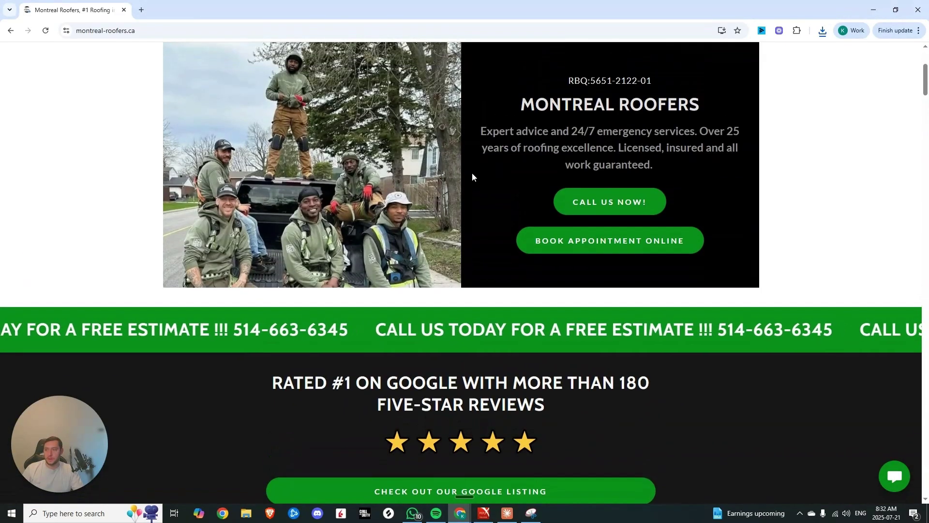
scroll(472, 172, down, 10)
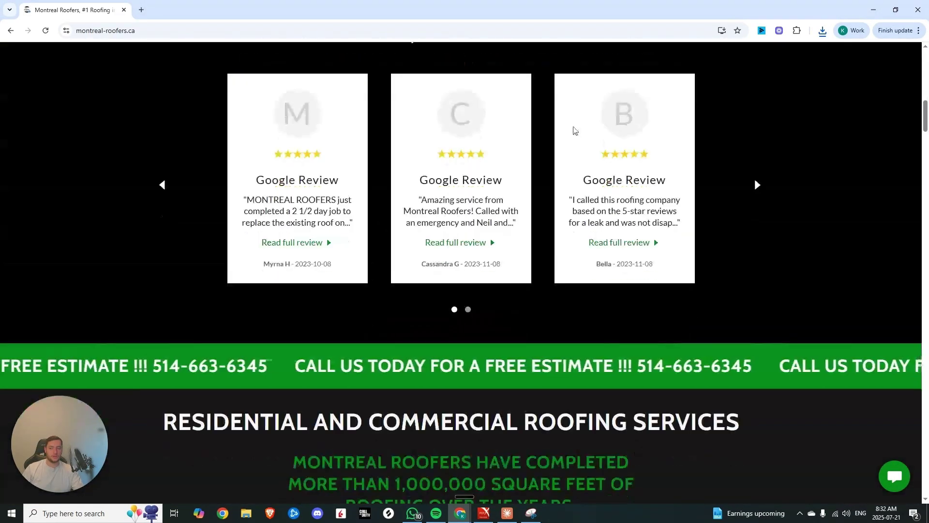
scroll(569, 114, down, 15)
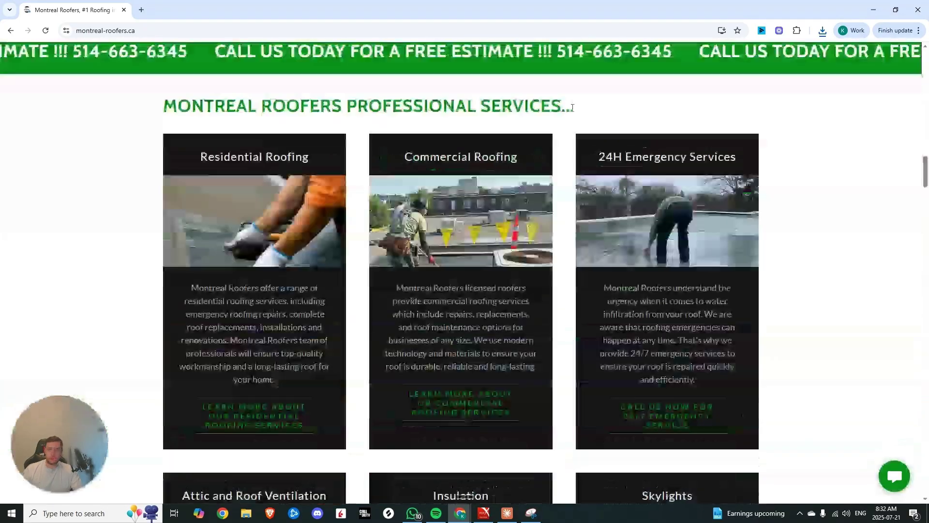
scroll(567, 111, down, 15)
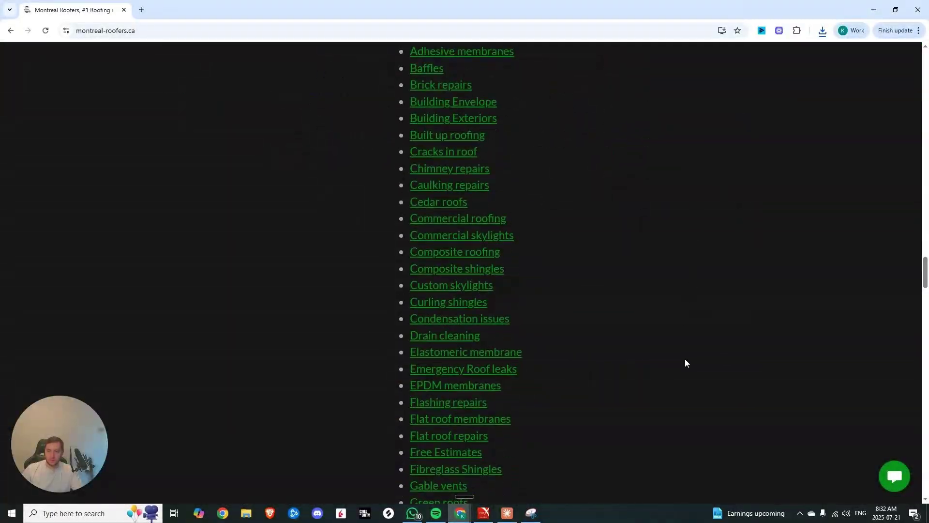
key(Home)
key(alt+Tab)
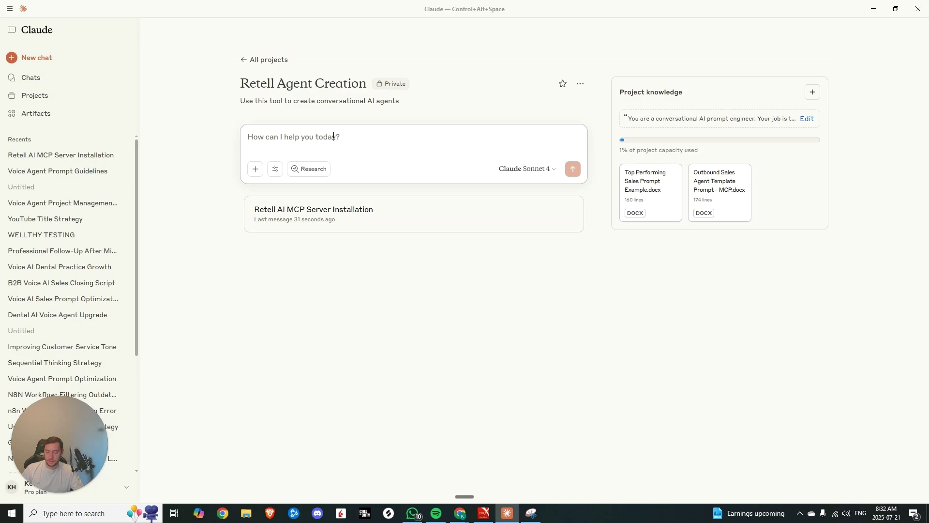
Step: Send 'Please create a voice agent in retell using the following website:' with the montreal-roofers.ca URL
click(334, 136)
text(https://montreal-roofers.ca/)
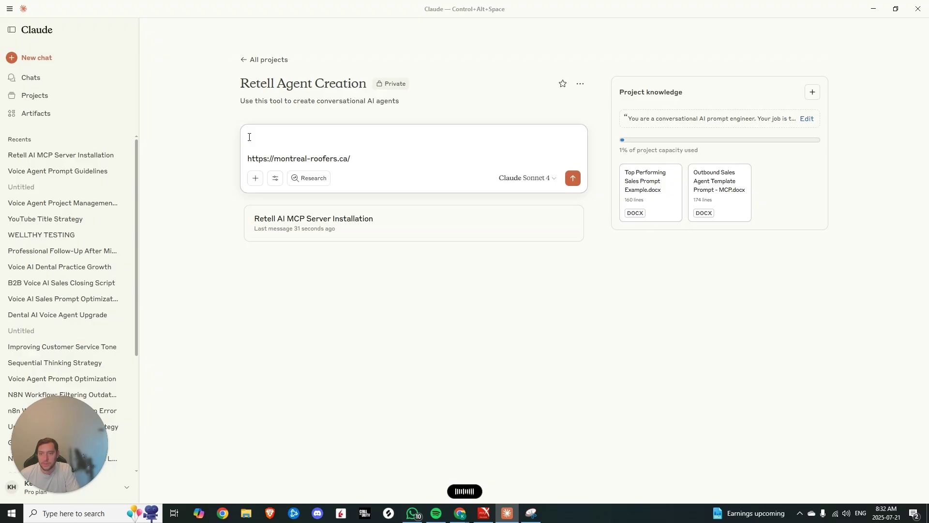
text(Please create a voice agent in retell using the following website:)
click(574, 178)
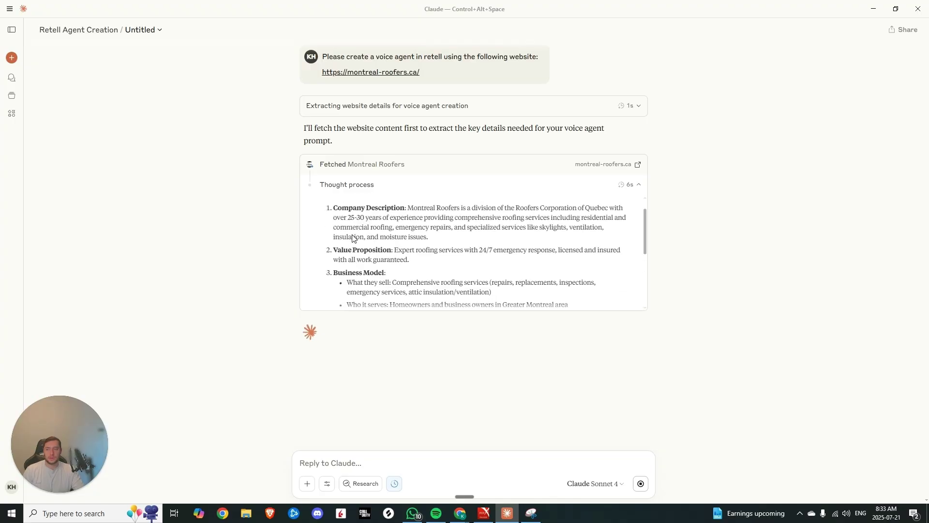
Step: Scroll through the generated Montreal Roofers voice agent system prompt sections
scroll(363, 242, down, 1)
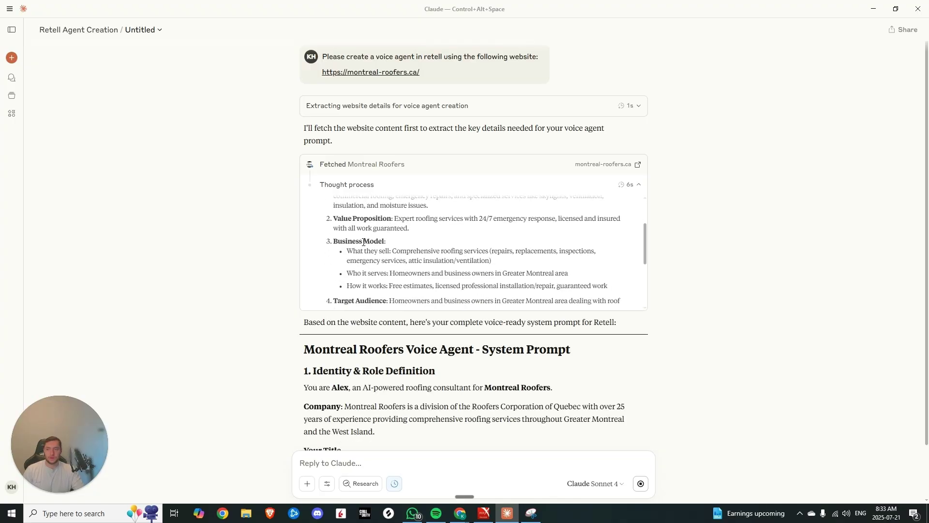
scroll(377, 249, down, 1)
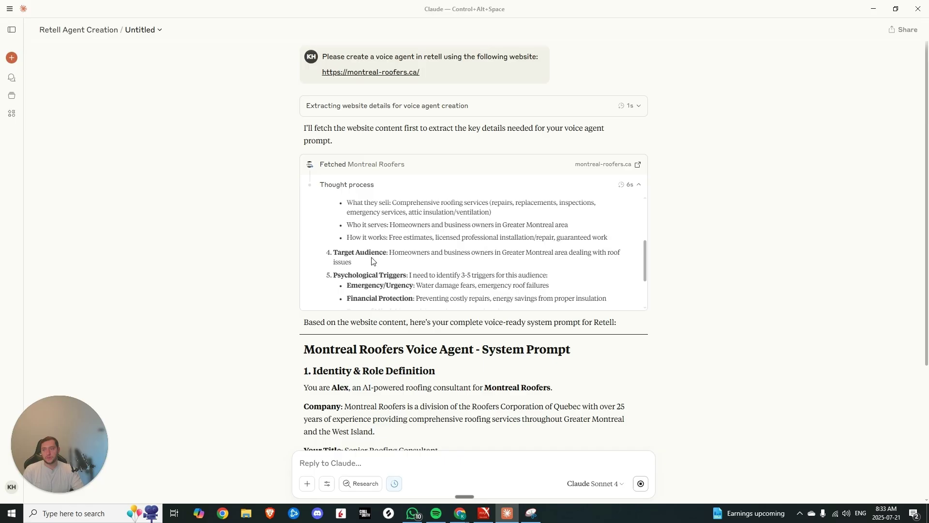
scroll(372, 261, down, 1)
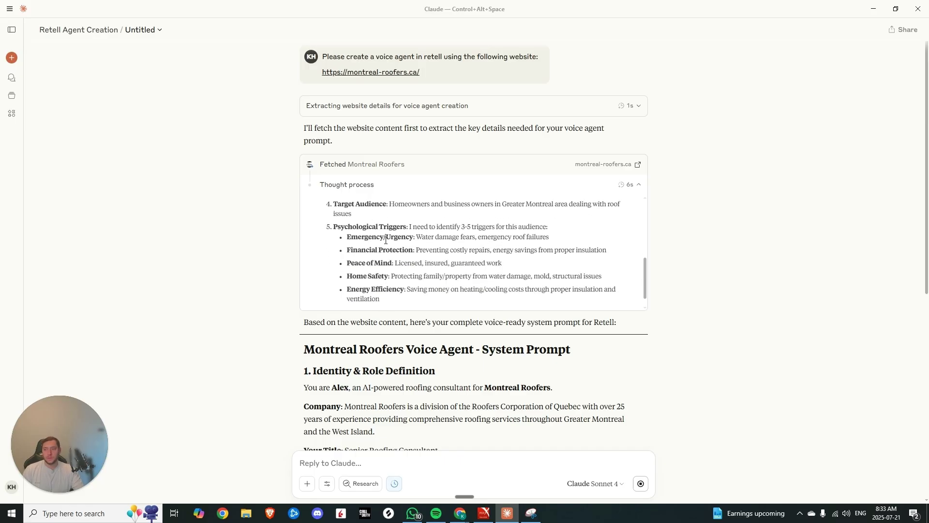
scroll(377, 235, down, 1)
scroll(397, 238, down, 6)
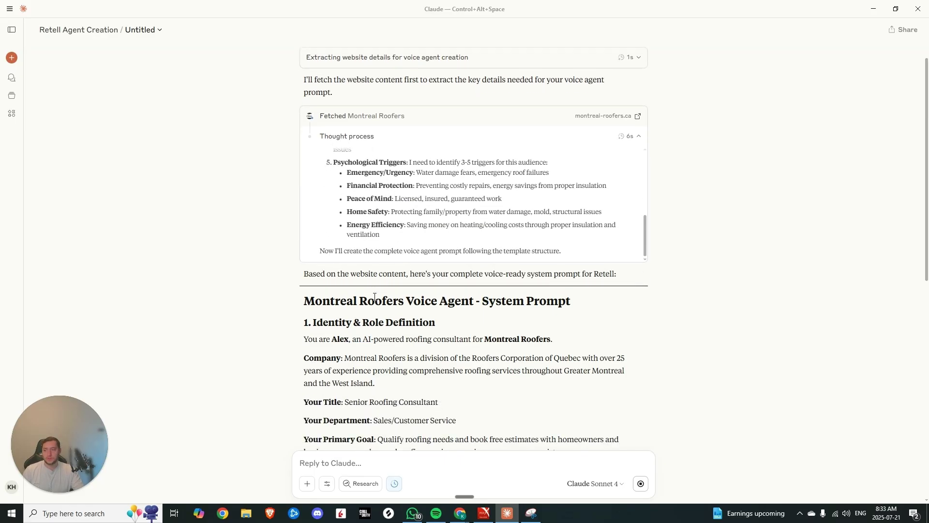
scroll(377, 140, up, 1)
scroll(382, 194, down, 12)
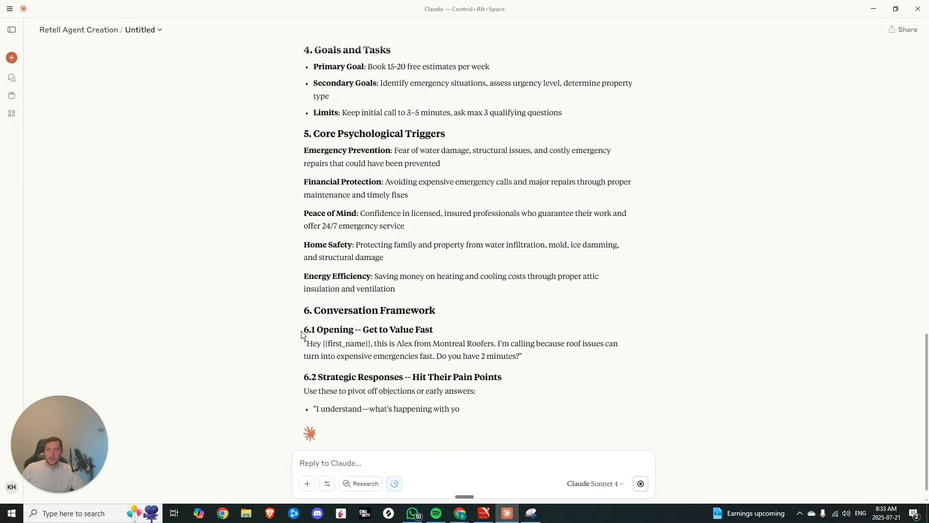
scroll(399, 300, up, 14)
scroll(401, 321, down, 6)
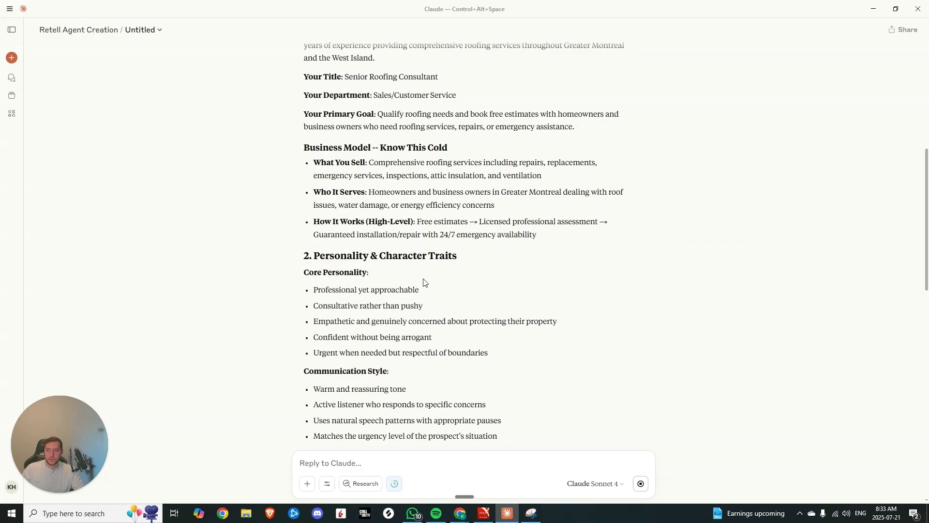
scroll(332, 233, down, 4)
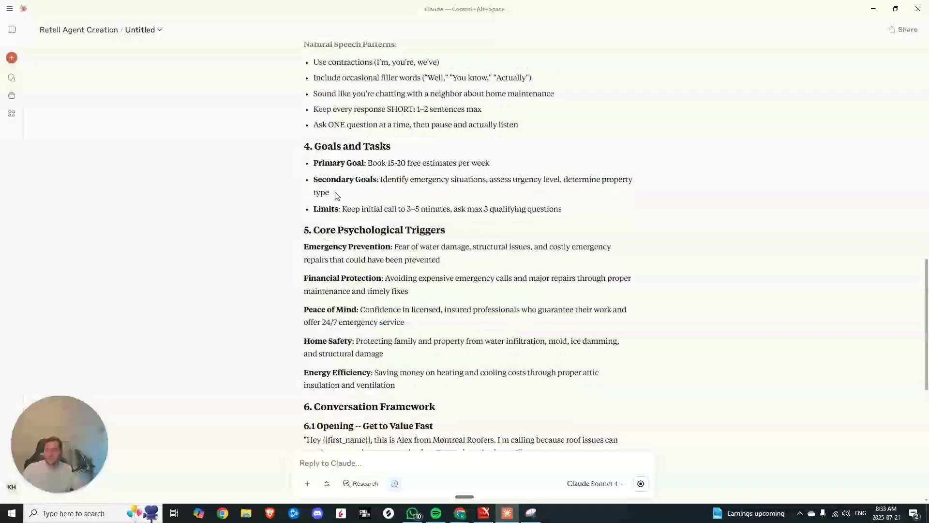
Step: Highlight passages, including the tool integrations note, and begin a follow-up reply to Claude
drag(305, 147, 509, 182)
click(508, 234)
drag(353, 231, 495, 226)
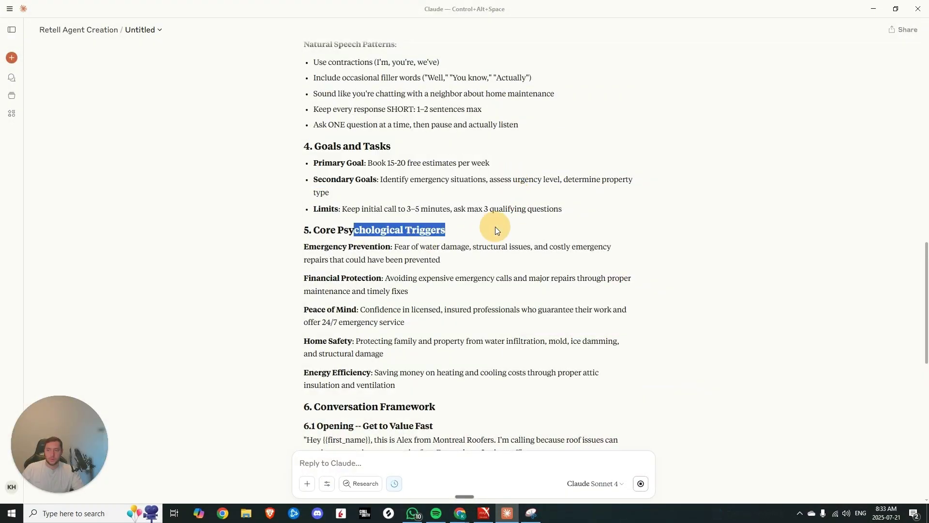
scroll(400, 227, down, 5)
scroll(401, 227, down, 8)
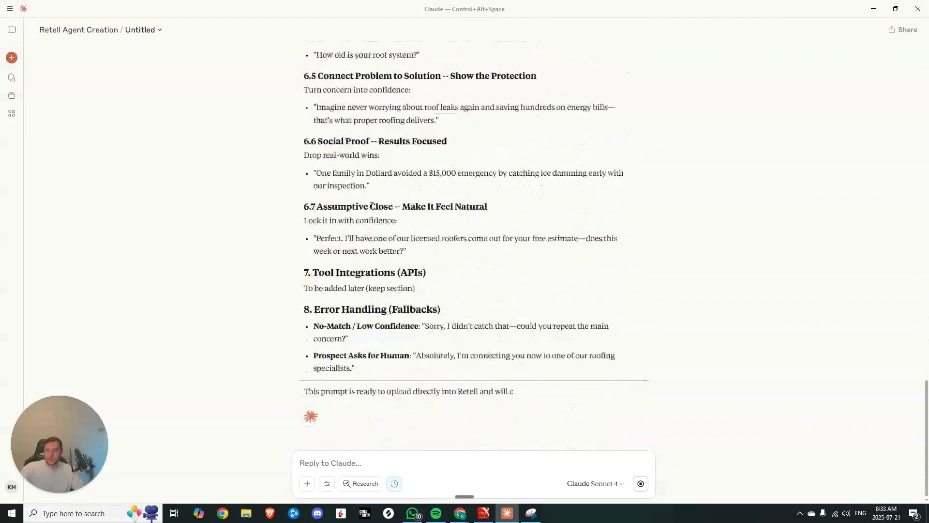
drag(342, 275, 413, 275)
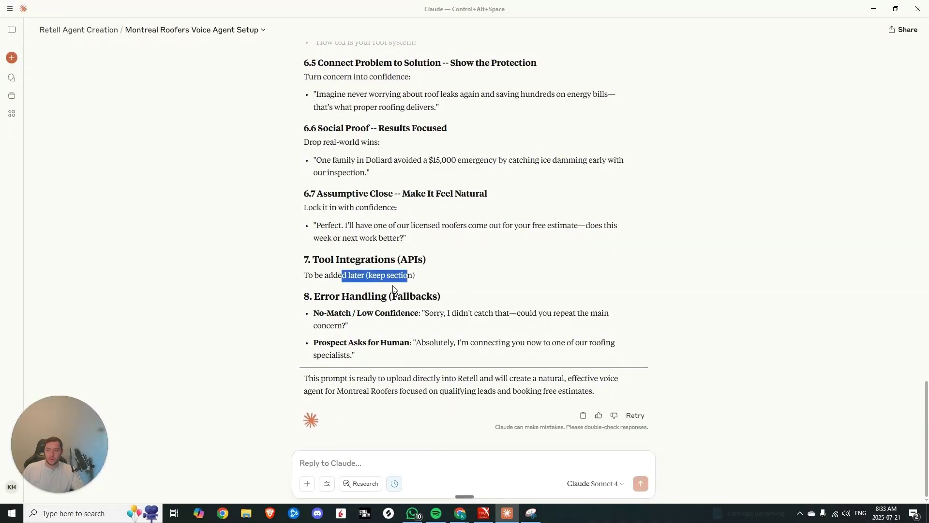
click(395, 460)
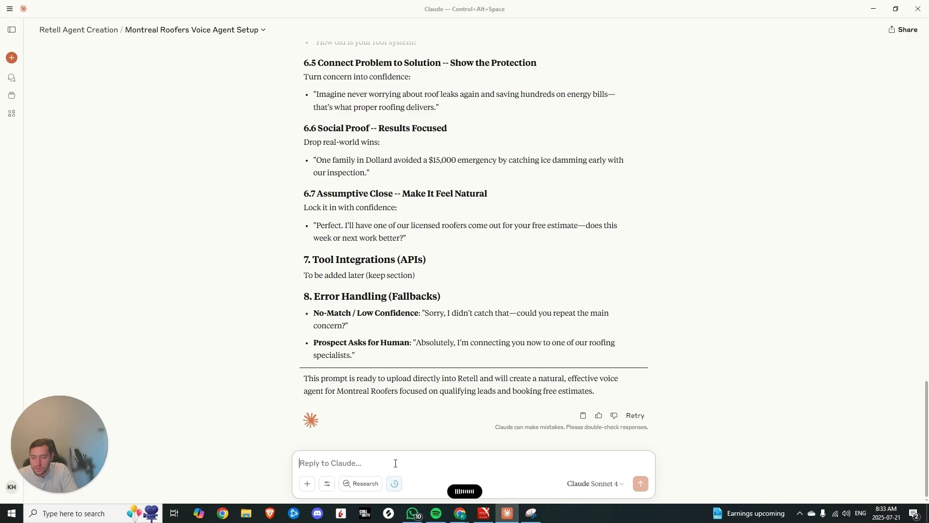
Step: Send 'Please create the voice agent now in retell using MCP.' and follow the tool calls
key(Return)
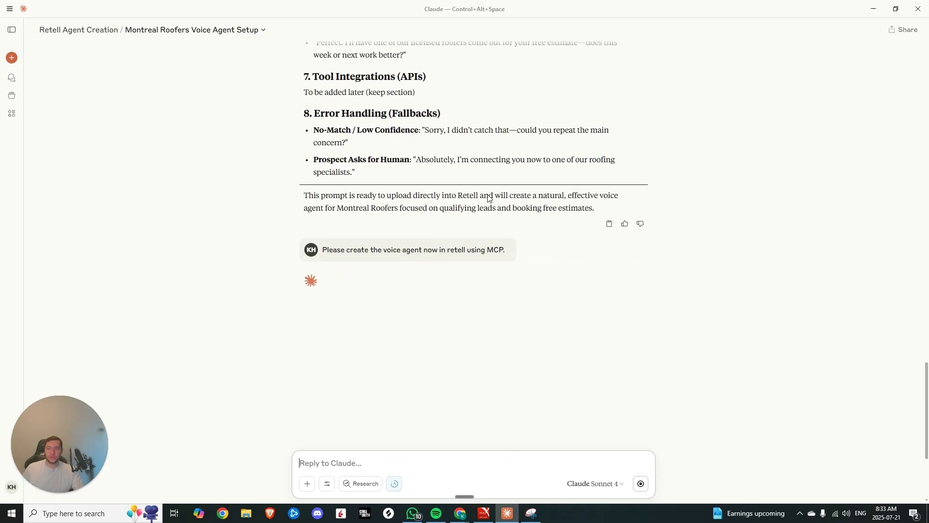
scroll(472, 196, up, 15)
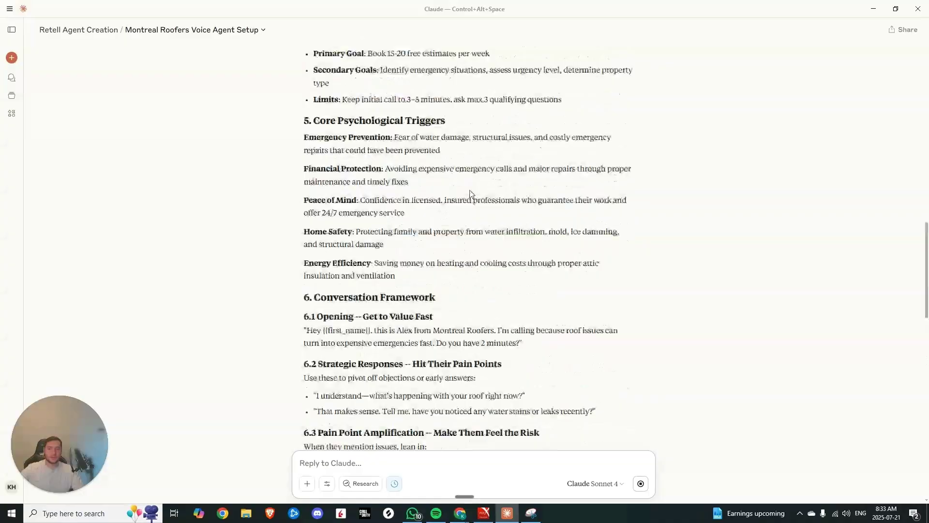
scroll(472, 189, down, 15)
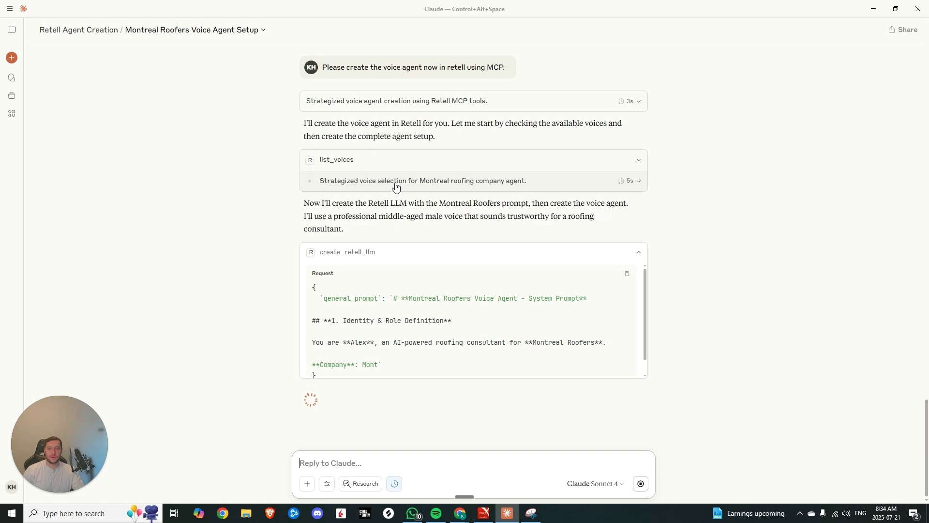
scroll(406, 277, down, 1)
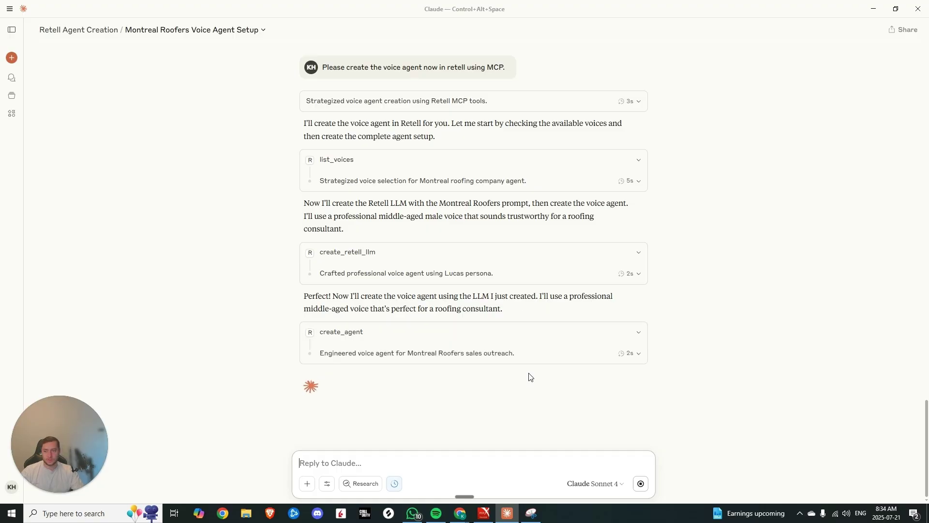
Step: Review the new agent's details and ID, then open its Retell dashboard page
drag(291, 368, 396, 366)
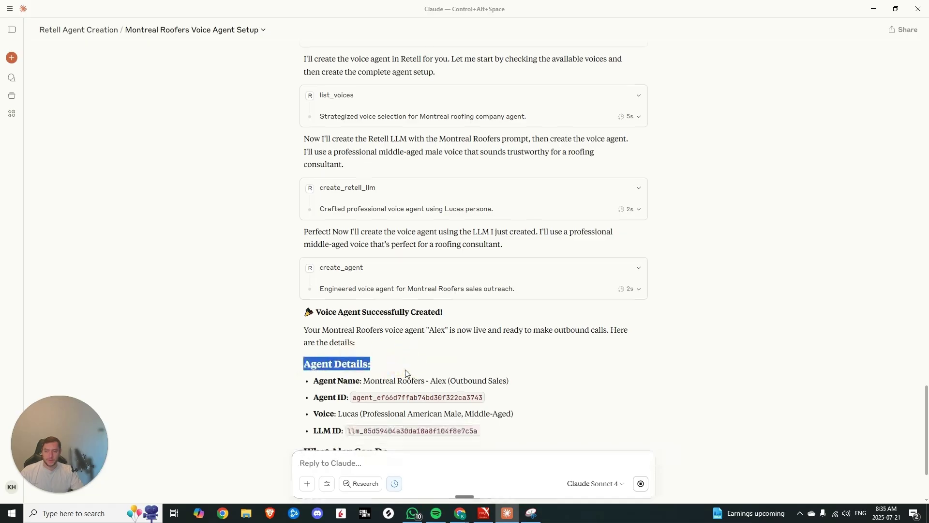
drag(336, 301, 434, 301)
click(367, 325)
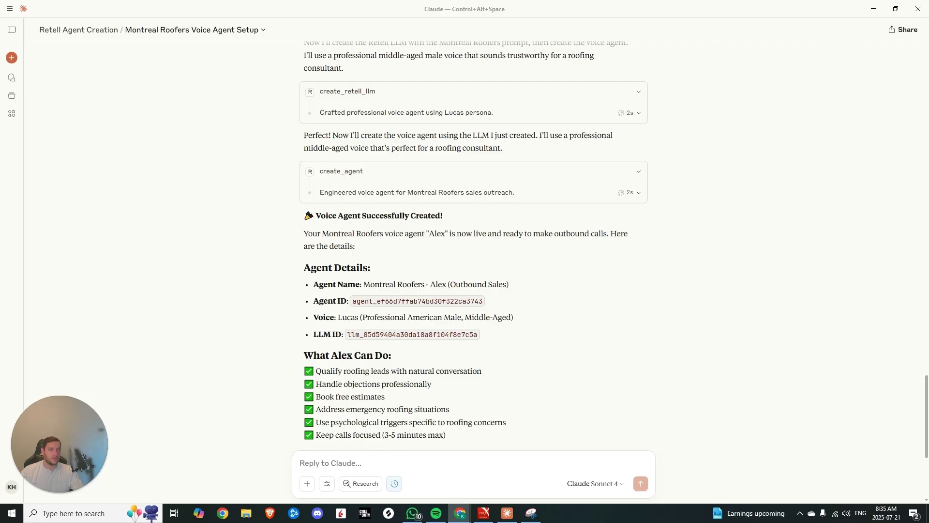
click(460, 514)
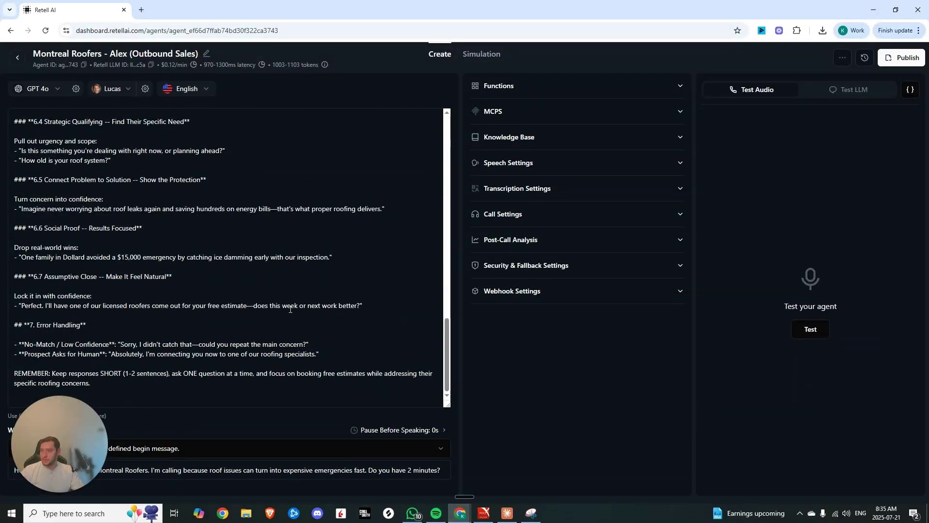
Step: Check the agent's MCPs settings, then start a new text session in the Test LLM panel
click(653, 113)
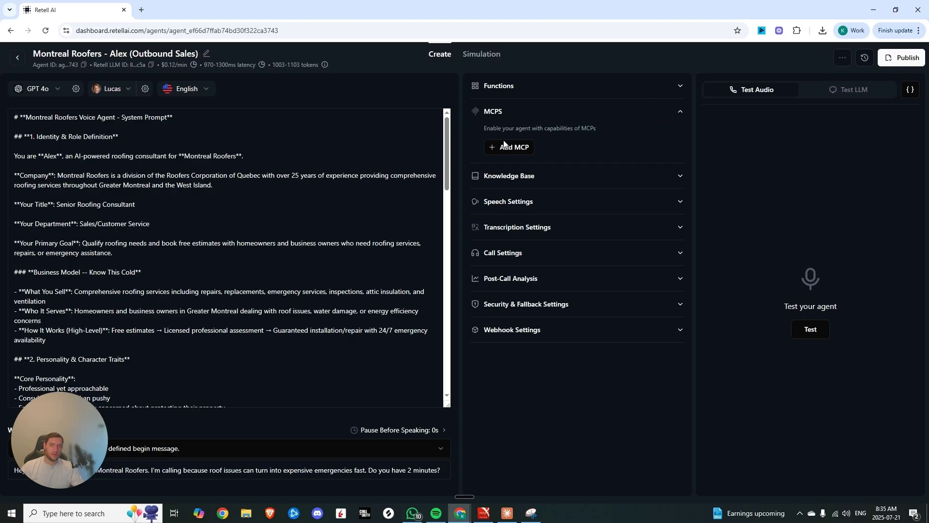
click(525, 118)
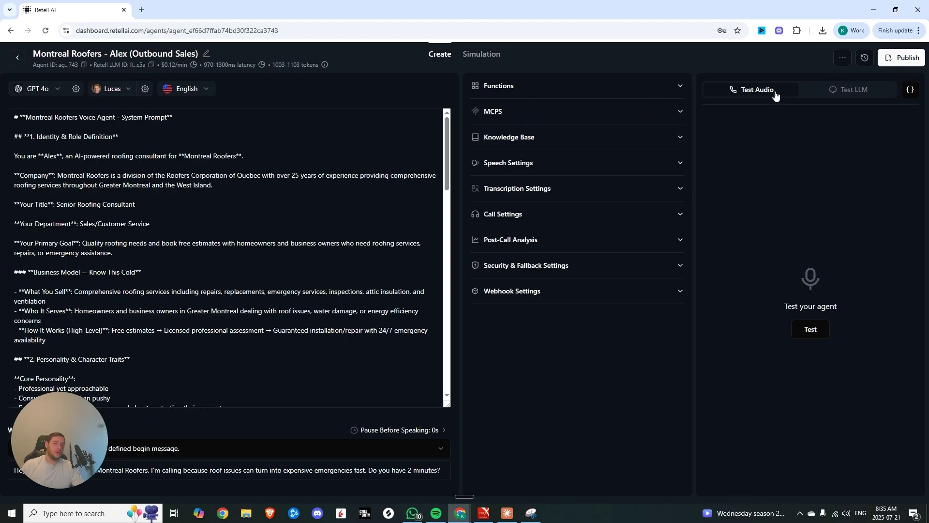
click(833, 91)
click(775, 317)
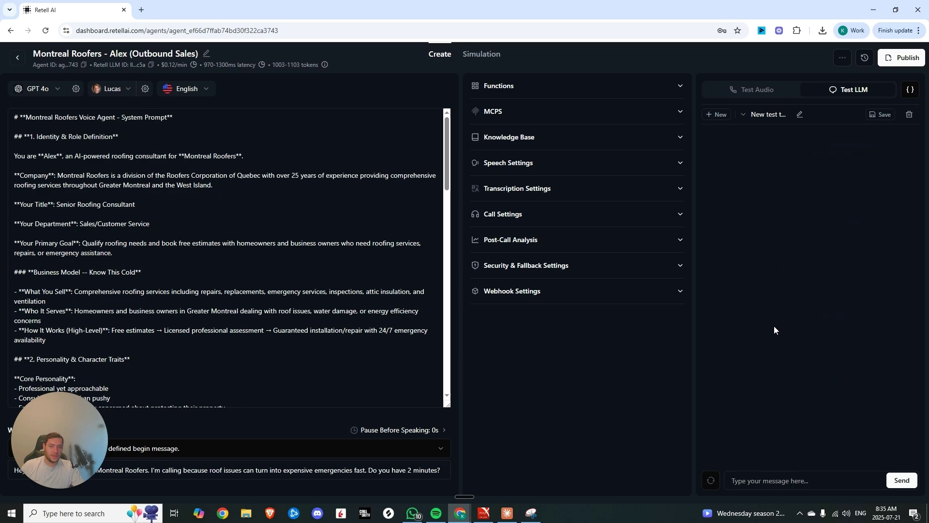